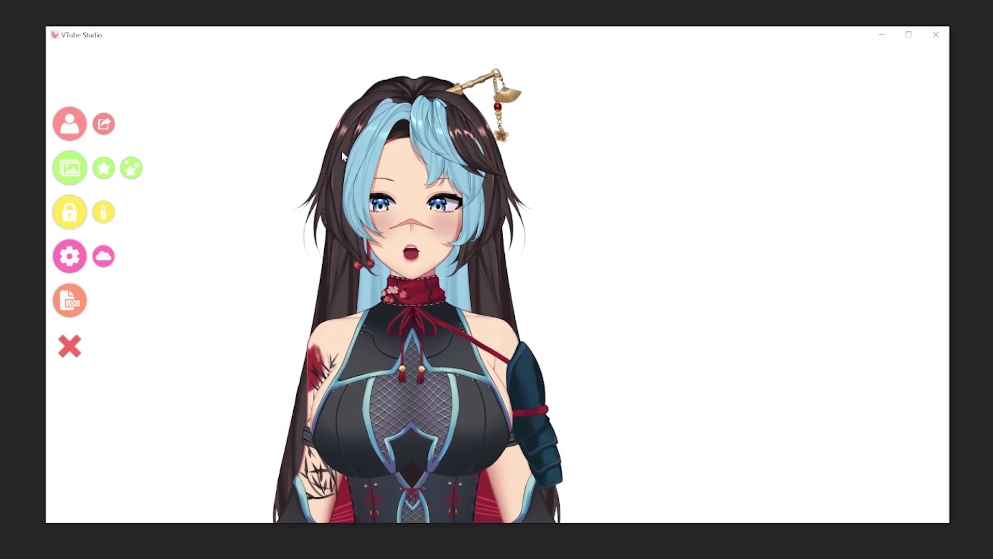
# - Open VTube Studio's settings page from the gear icon
pyautogui.click(70, 255)
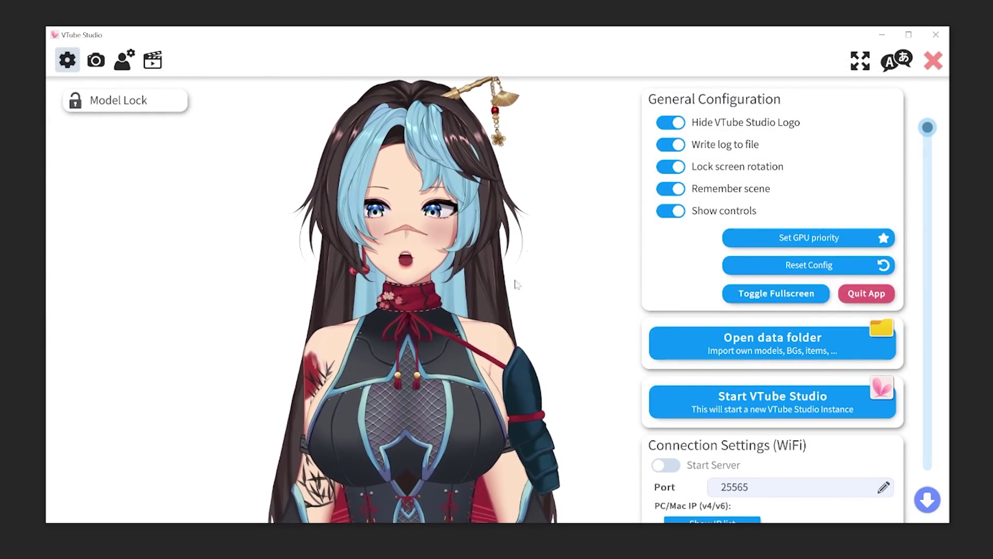
# - Open the VTube Studio data folder and its Live2DModels folder
pyautogui.click(772, 341)
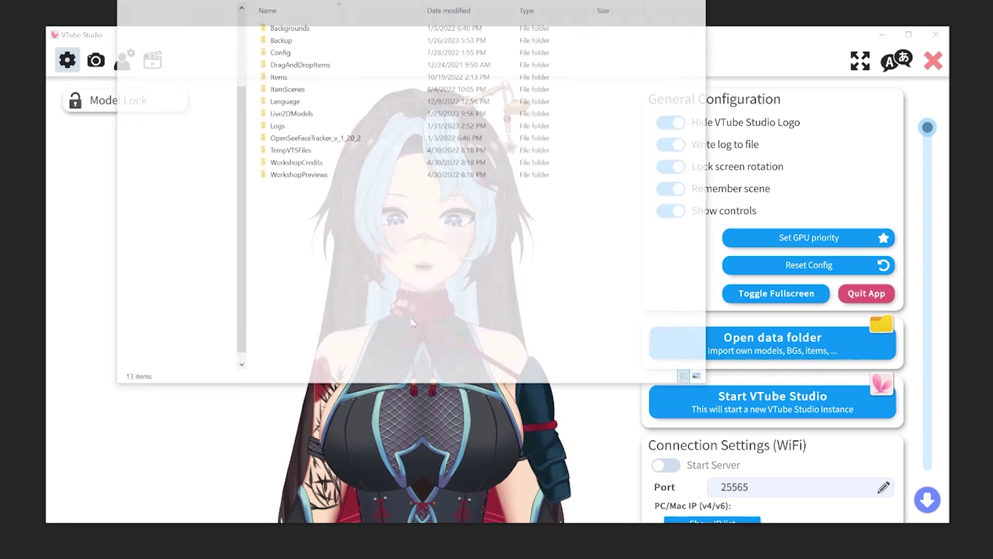
pyautogui.click(882, 34)
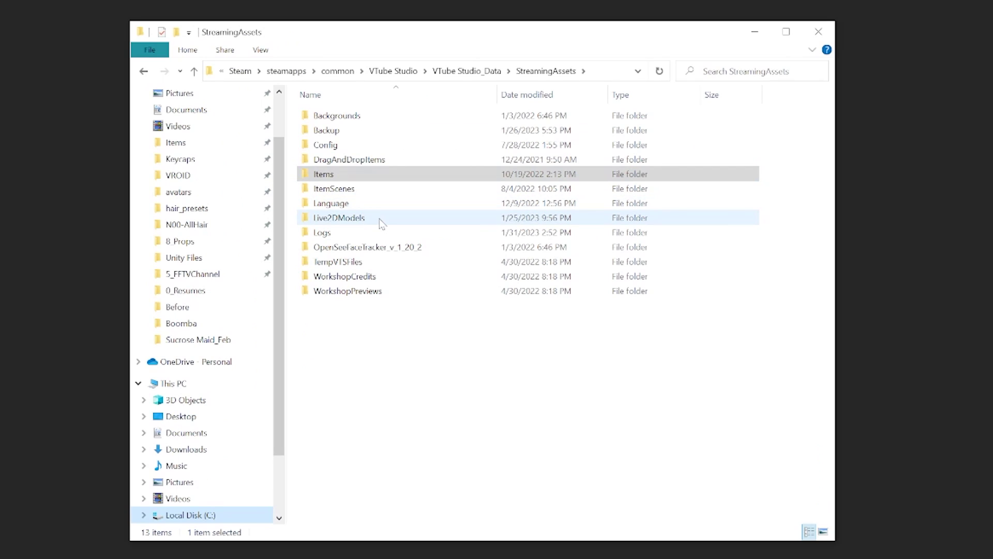
pyautogui.doubleClick(381, 221)
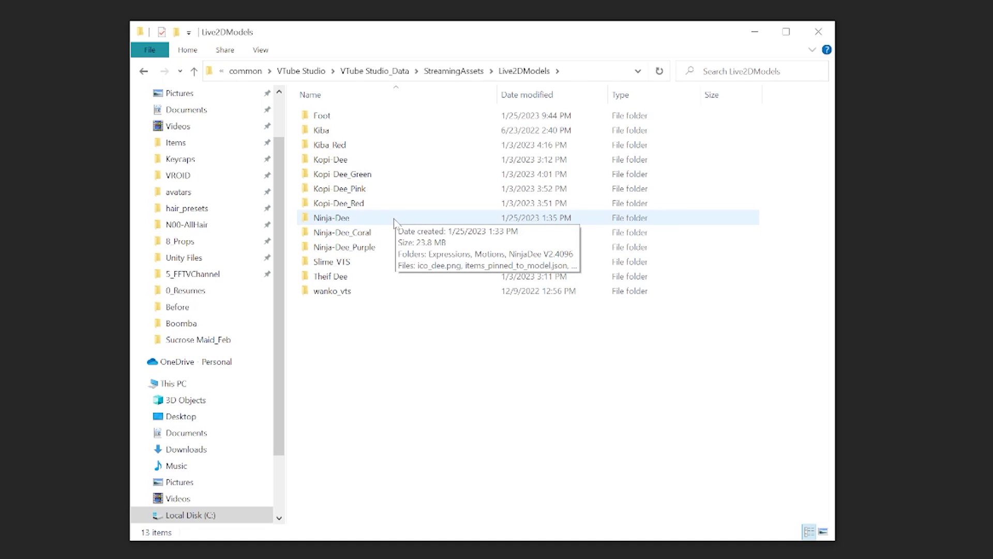
# - Duplicate the Ninja-Dee folder and rename the copy Ninja-Dee_Green
pyautogui.click(393, 218)
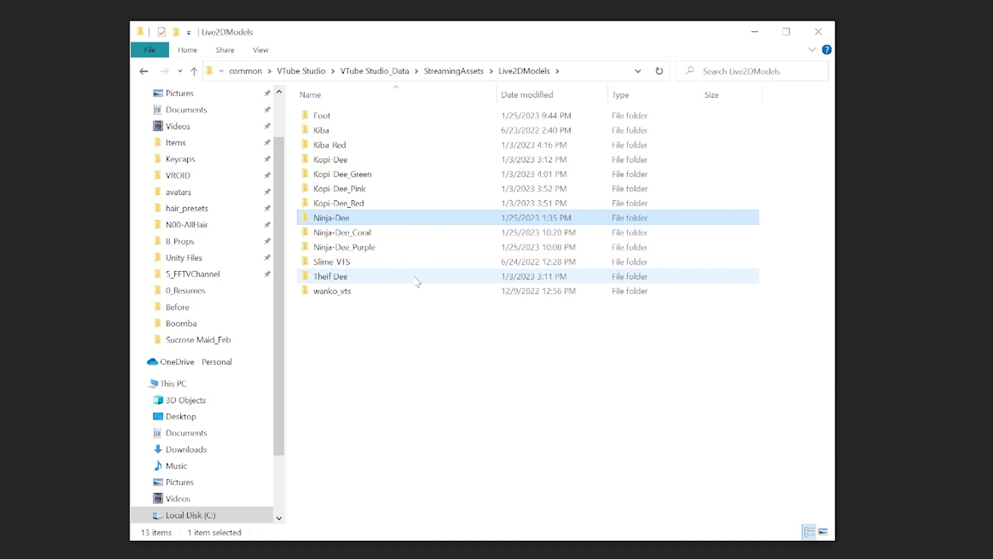
pyautogui.hotkey('ctrl', 'c')
pyautogui.hotkey('ctrl', 'v')
pyautogui.press('F2')
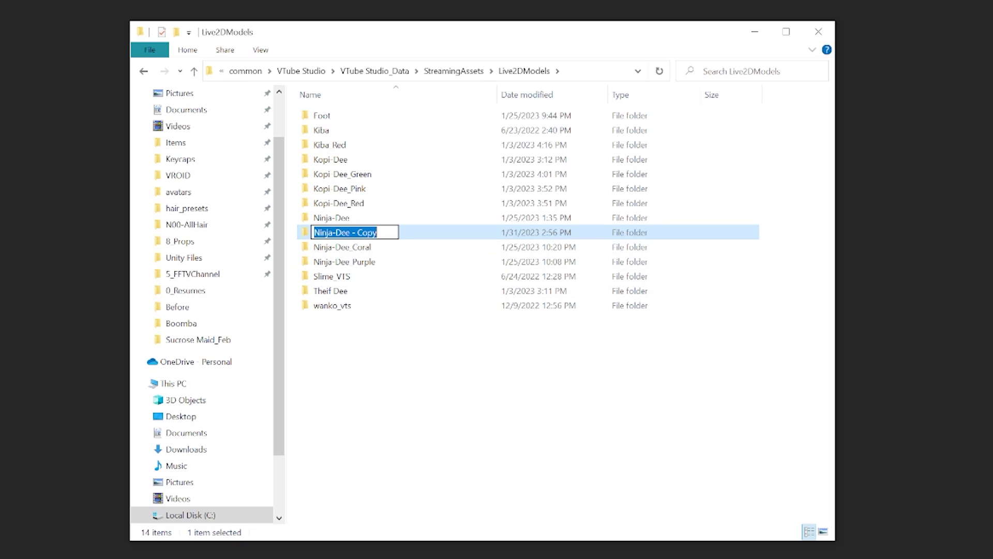
pyautogui.moveTo(377, 232); pyautogui.dragTo(350, 232)
pyautogui.write('_')
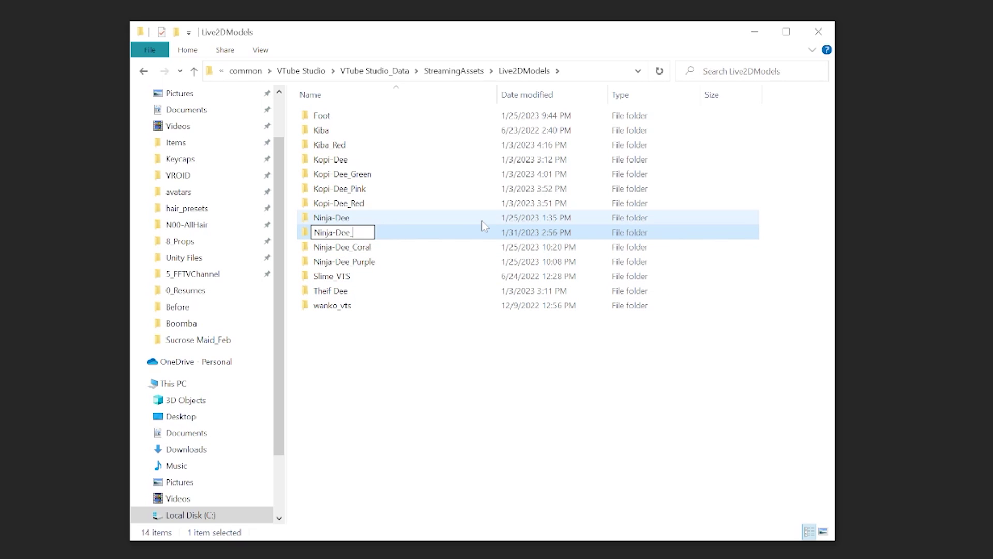
pyautogui.write('Green')
pyautogui.press('Return')
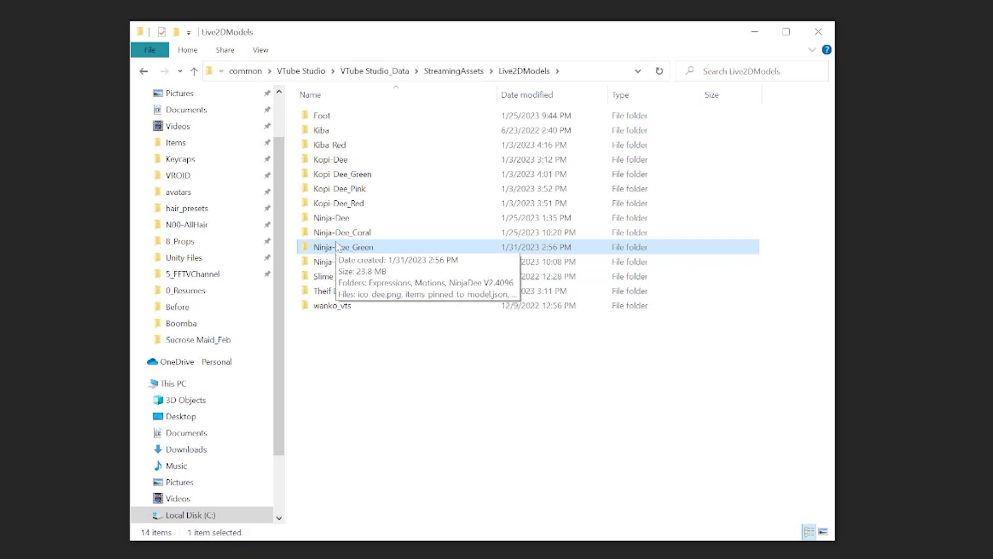
# - Open Ninja-Dee_Green > NinjaDee V2.4096 and select texture_00.png
pyautogui.doubleClick(361, 248)
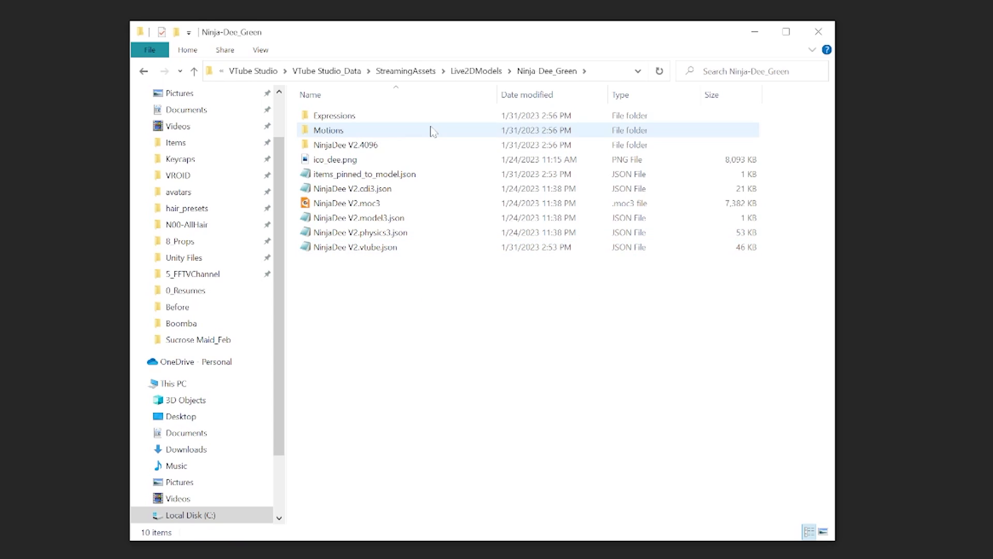
pyautogui.click(355, 152)
pyautogui.click(355, 151)
pyautogui.doubleClick(439, 151)
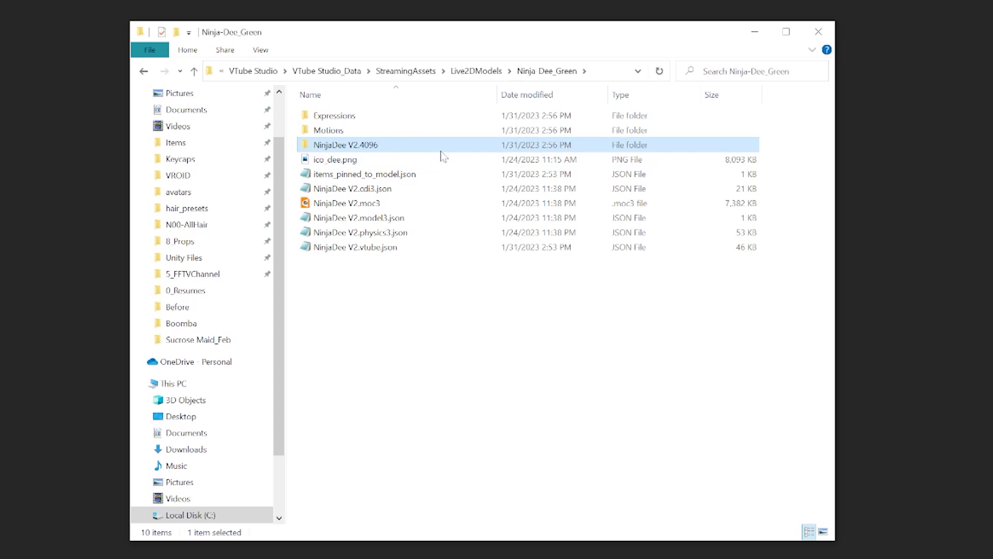
pyautogui.click(339, 143)
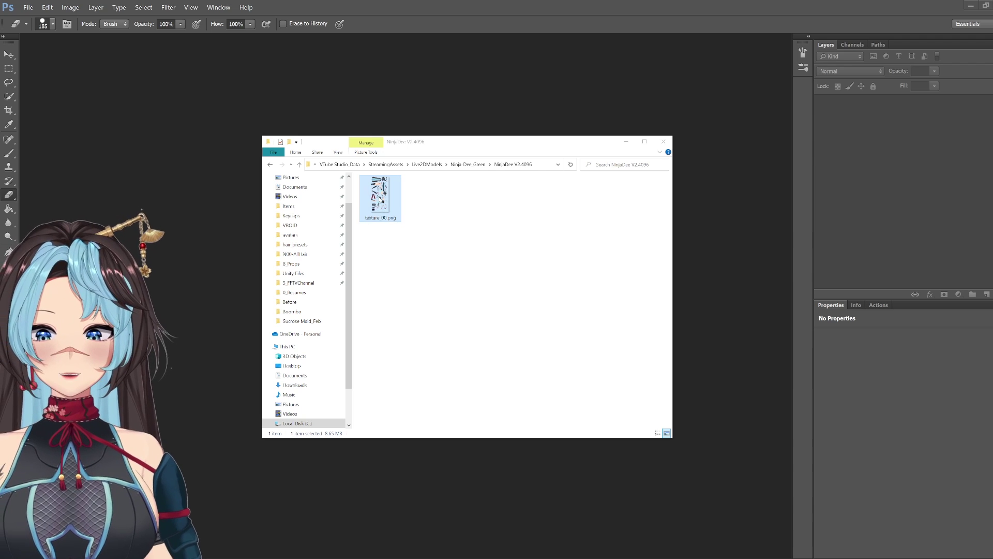
# - Drag texture_00.png into Photoshop, duplicate it as Layer 0 copy, and hide Layer 0
pyautogui.moveTo(332, 122); pyautogui.dragTo(403, 0)
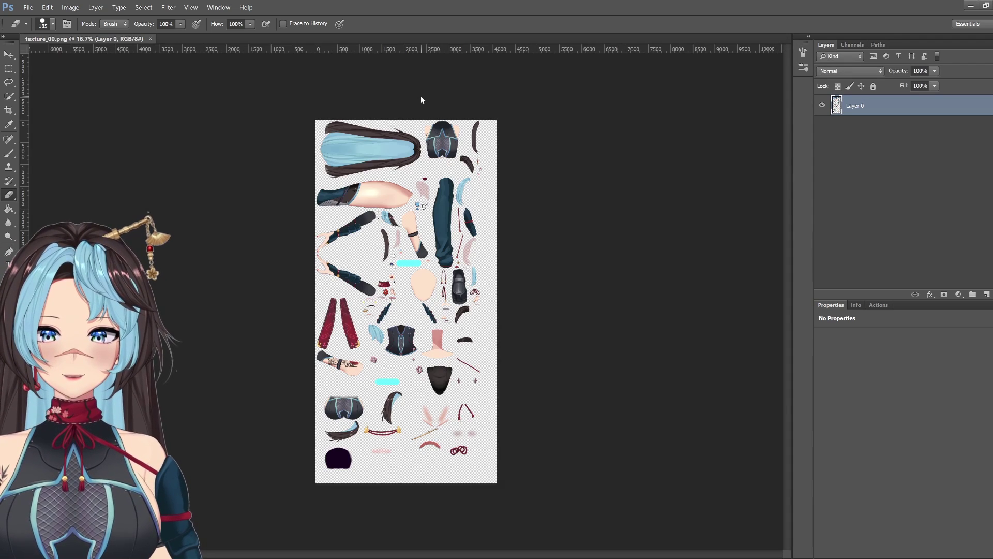
pyautogui.scroll(1, 257, 160)
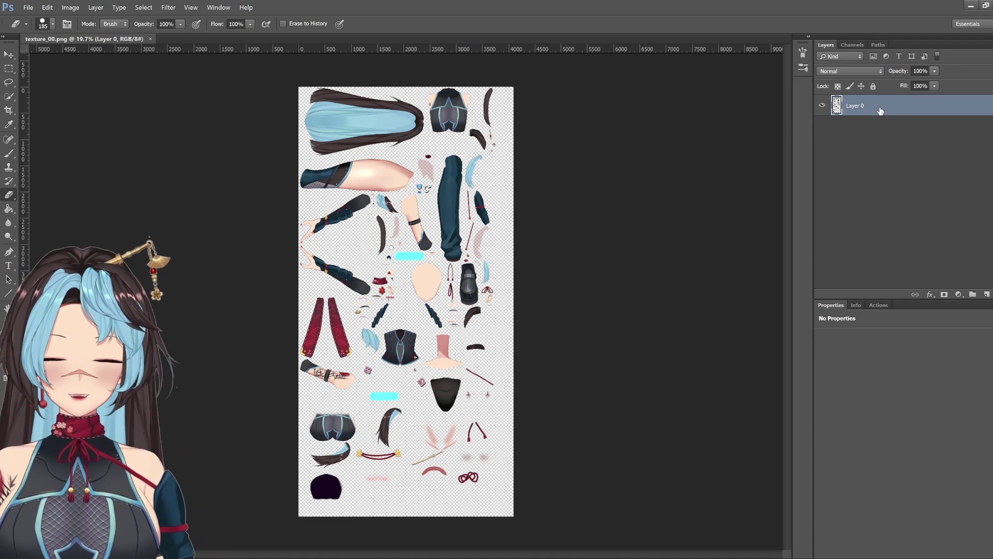
pyautogui.hotkey('ctrl', 'j')
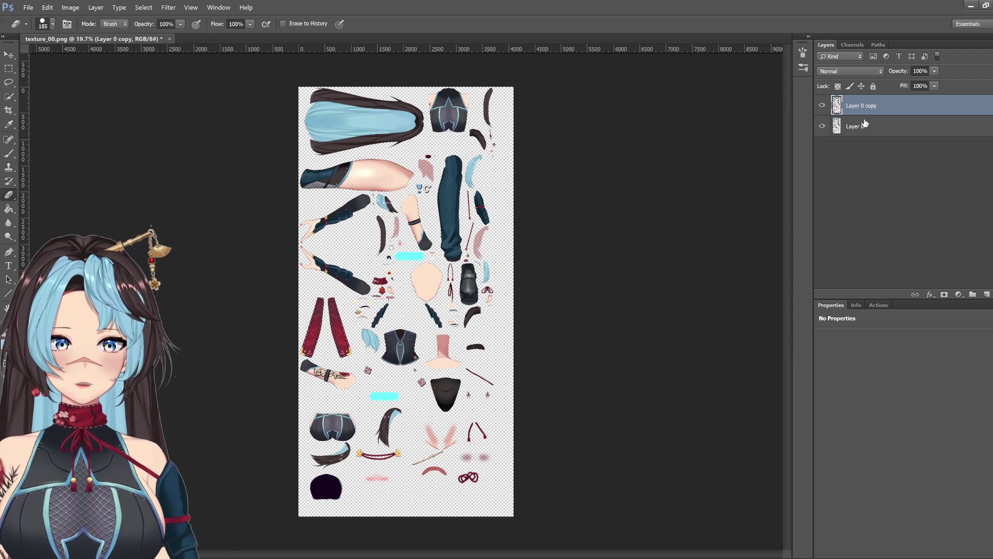
pyautogui.click(822, 126)
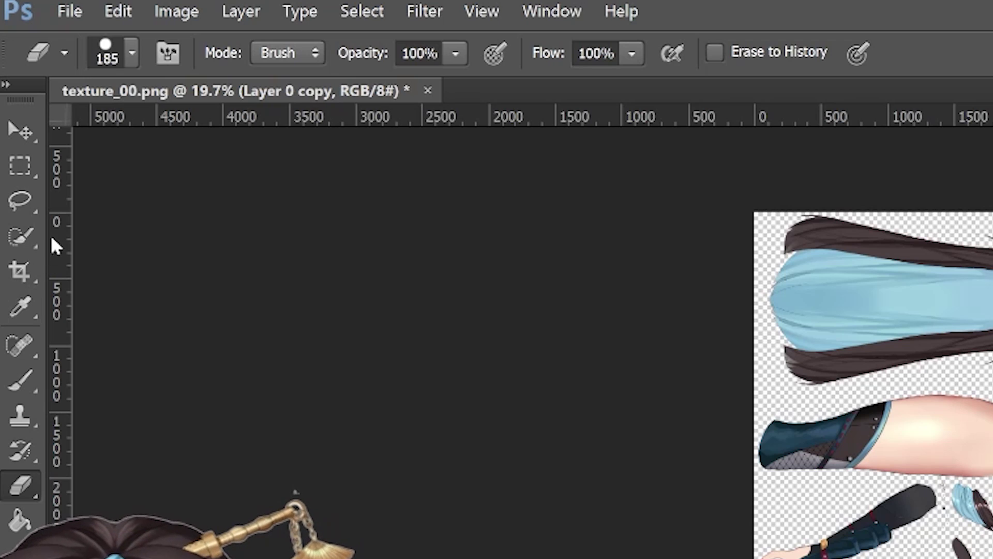
# - Pick the Quick Selection Tool and zoom into the hair area of the texture sheet
pyautogui.click(9, 96)
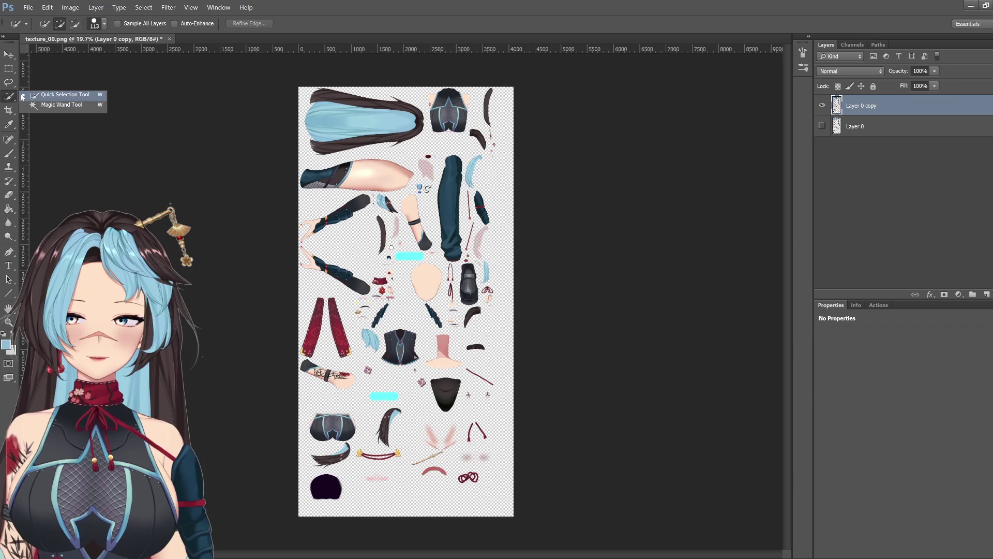
pyautogui.click(20, 237)
pyautogui.scroll(3, 683, 287)
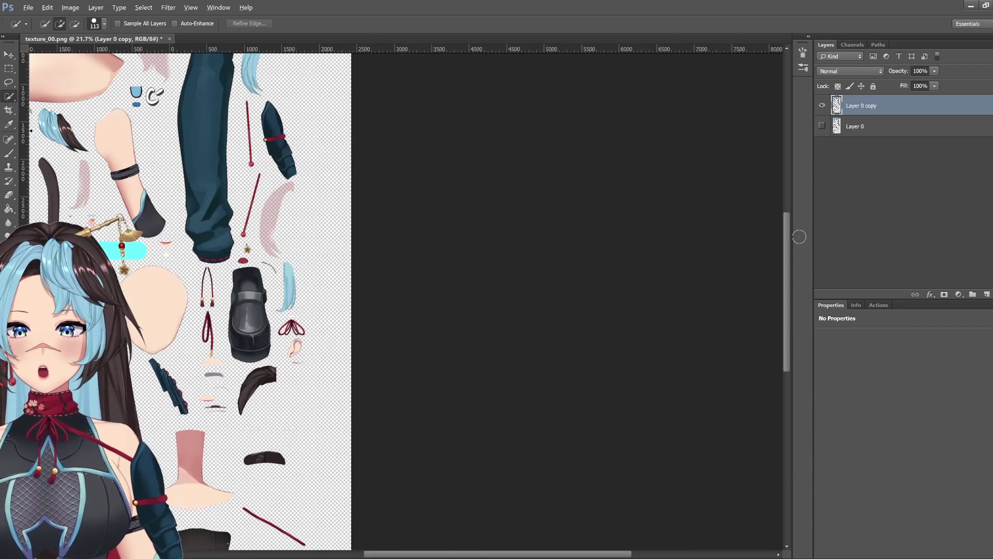
pyautogui.scroll(3, 780, 276)
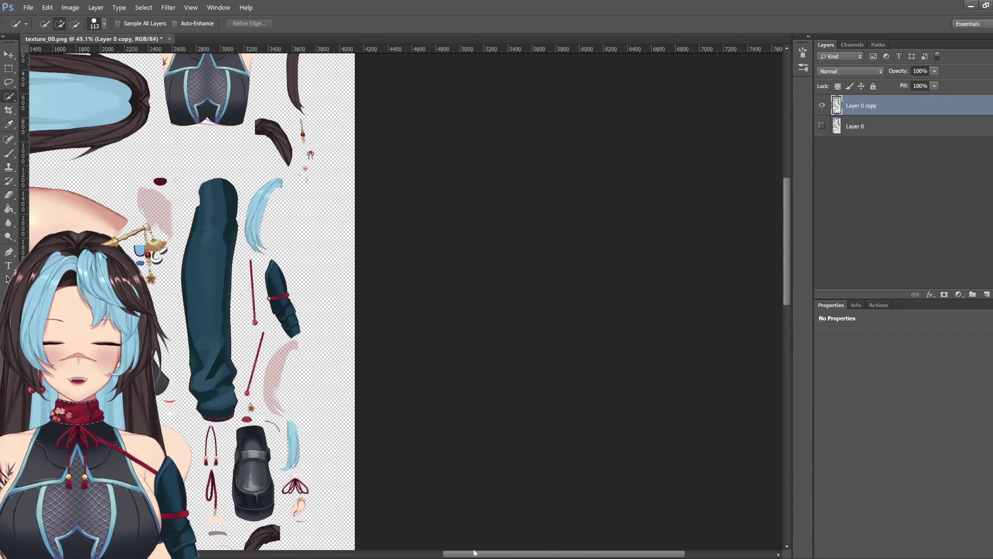
pyautogui.hscroll(-5, 395, 302)
pyautogui.scroll(1, 788, 190)
pyautogui.scroll(3, 788, 189)
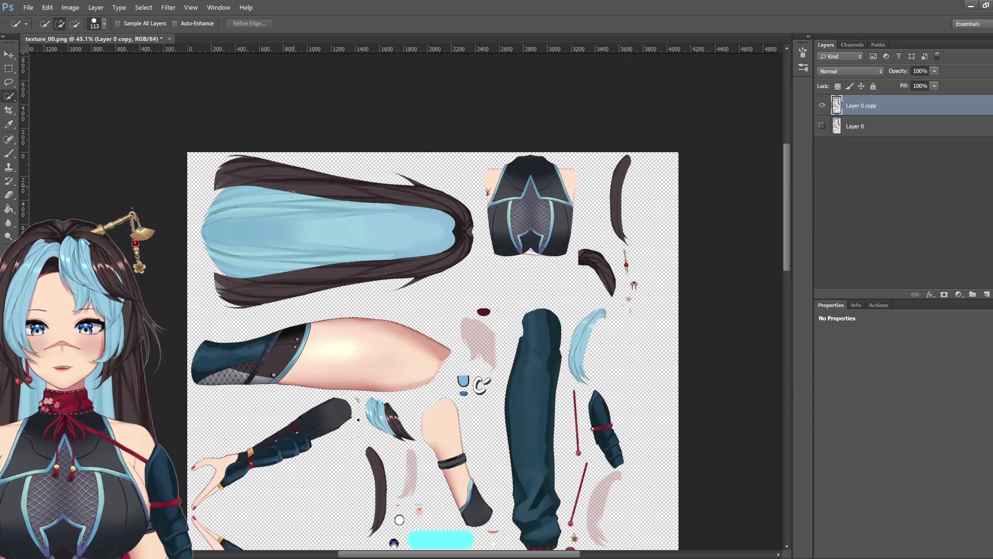
# - Brush over the light-blue hair strands and refine the selection edges
pyautogui.moveTo(574, 305)
pyautogui.mouseDown()
pyautogui.moveTo(593, 307)
pyautogui.moveTo(597, 335)
pyautogui.mouseUp()
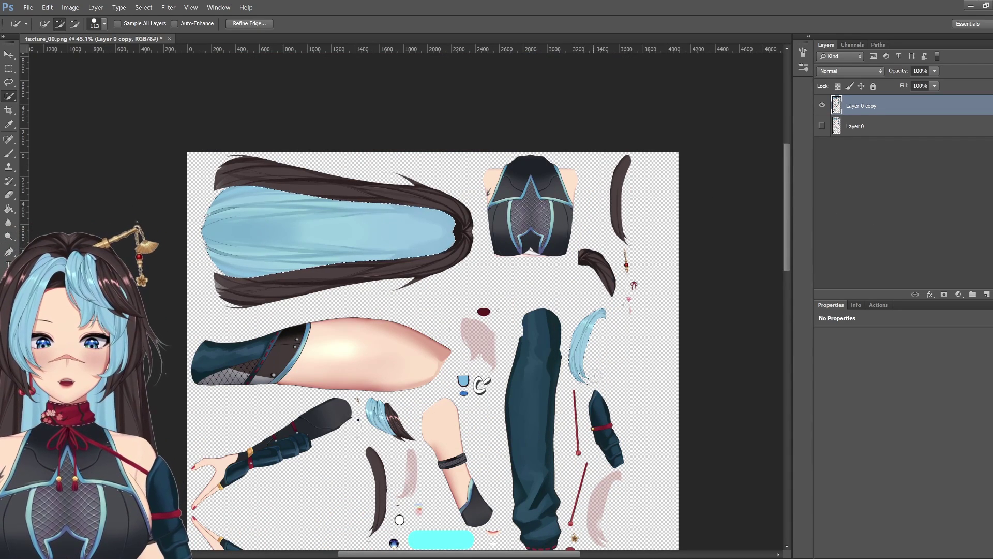
pyautogui.scroll(-5, 789, 242)
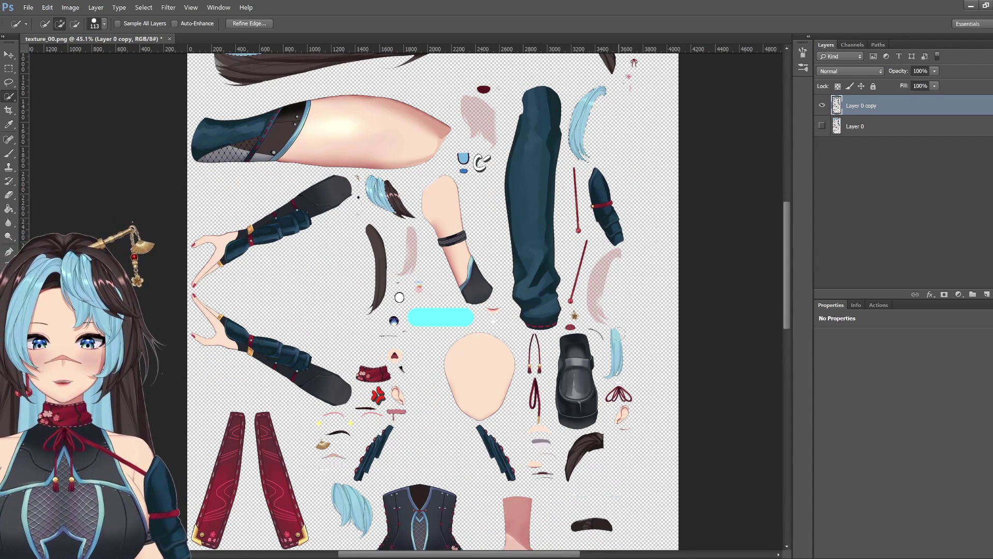
pyautogui.click(661, 343)
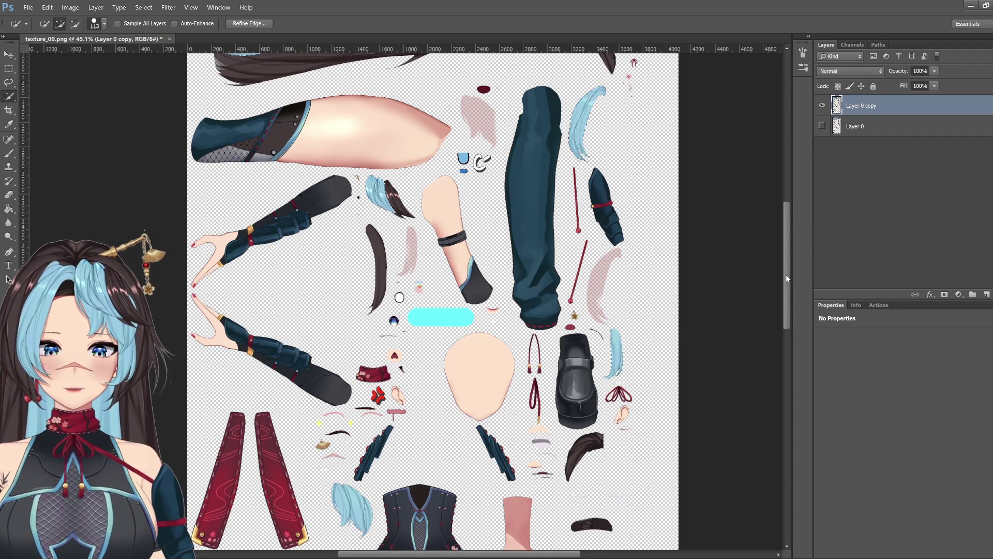
pyautogui.scroll(-5, 774, 334)
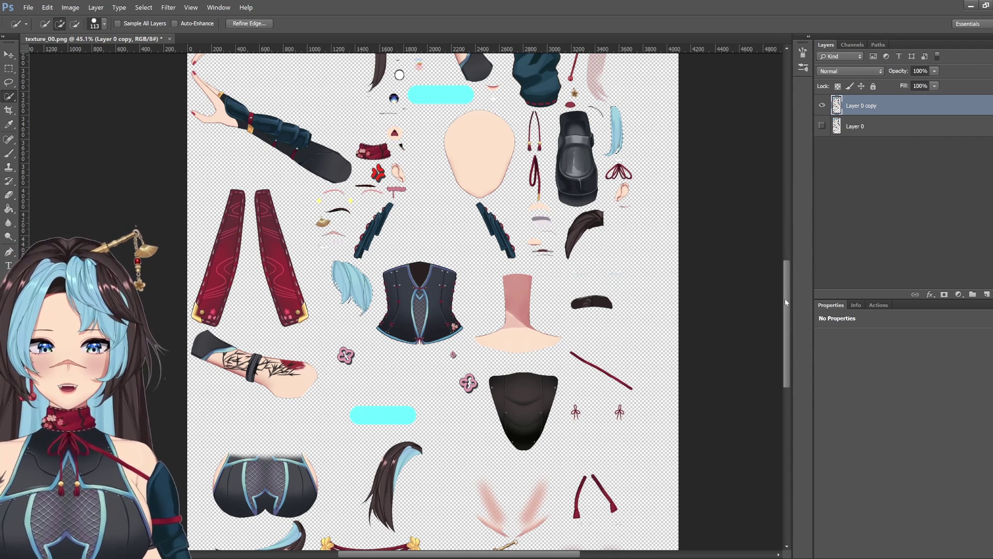
pyautogui.scroll(-3, 785, 299)
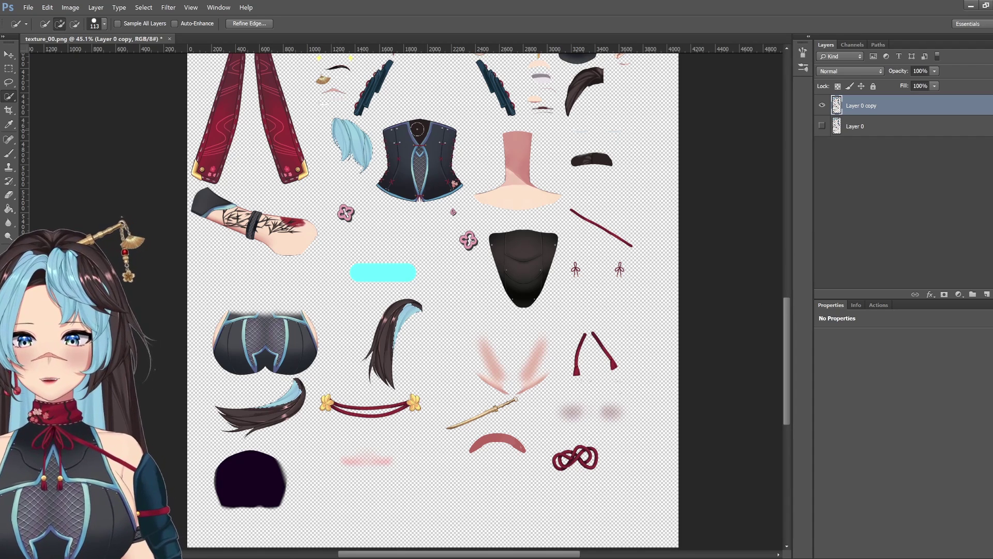
pyautogui.moveTo(785, 341); pyautogui.dragTo(783, 199)
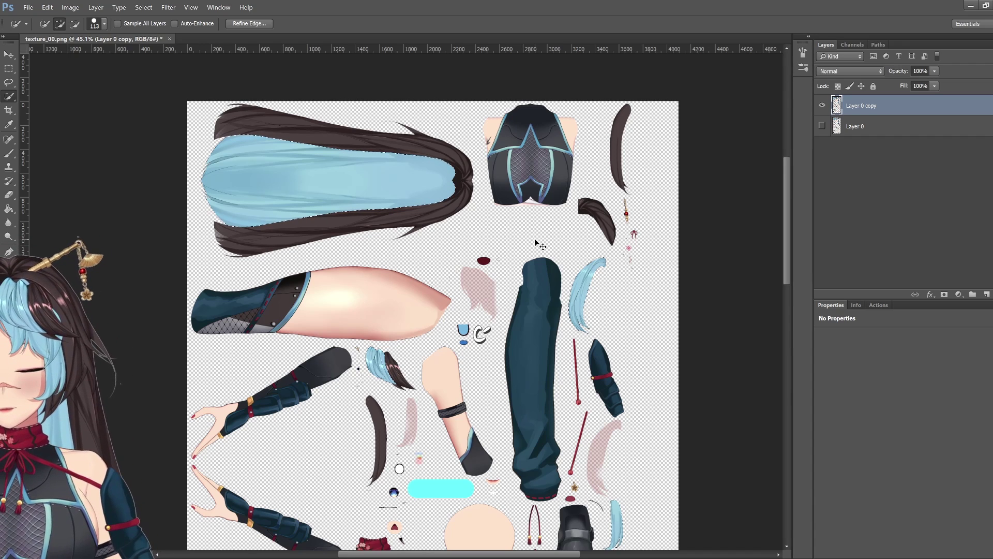
# - Erase the selected light-blue hair from Layer 0 copy, undoing and redoing the removal
pyautogui.press('Delete')
pyautogui.hotkey('ctrl', 'd')
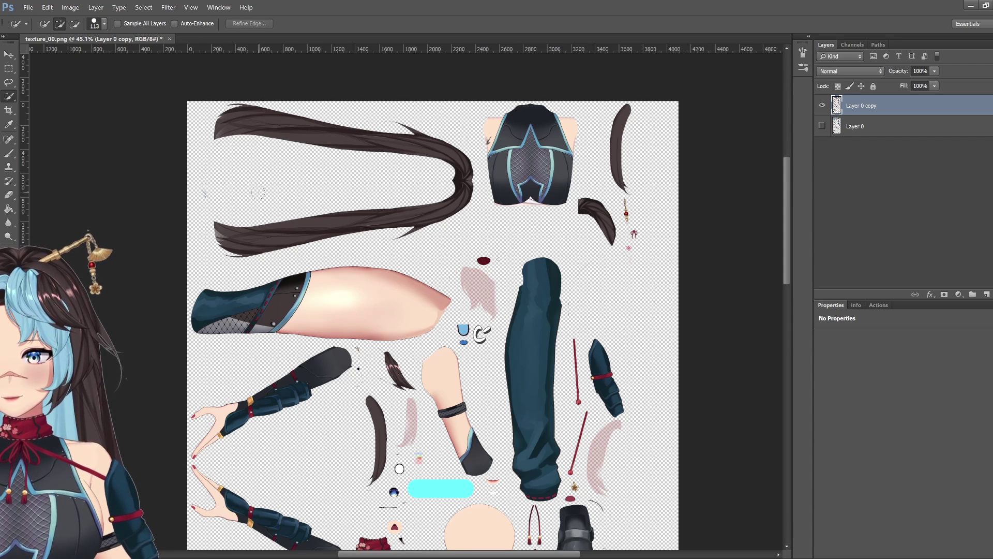
pyautogui.hotkey('ctrl', 'alt', 'z')
pyautogui.hotkey('ctrl', 'alt', 'z')
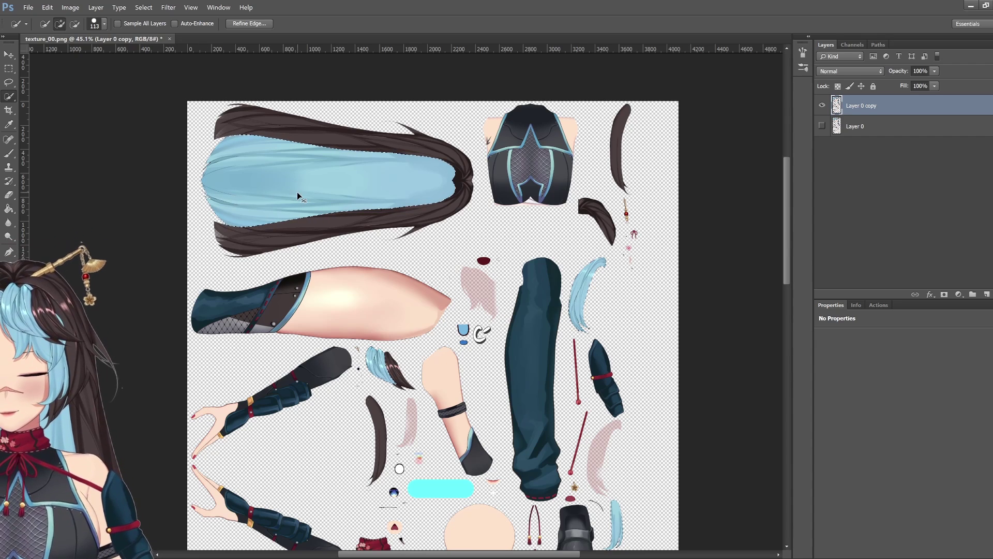
pyautogui.hotkey('ctrl', 'd')
pyautogui.hotkey('ctrl', 'shift', 'z')
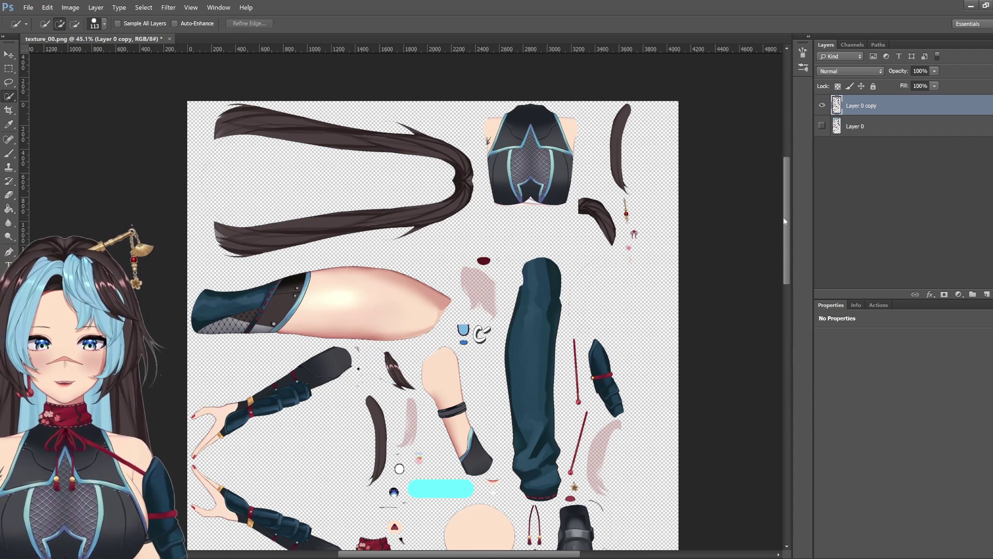
pyautogui.moveTo(783, 217); pyautogui.dragTo(789, 189)
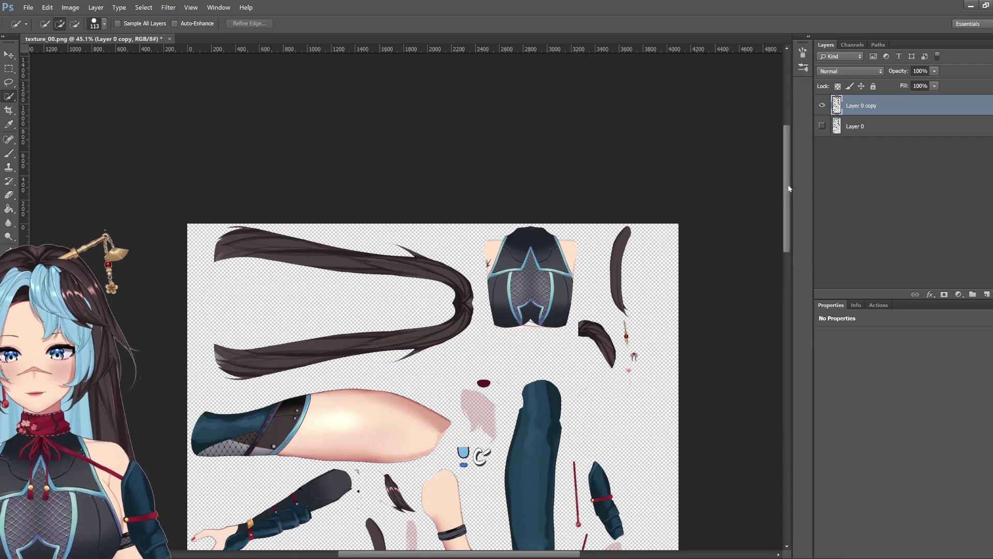
# - Add a new Layer 1 for the hair pieces and hide Layer 0 copy
pyautogui.click(987, 294)
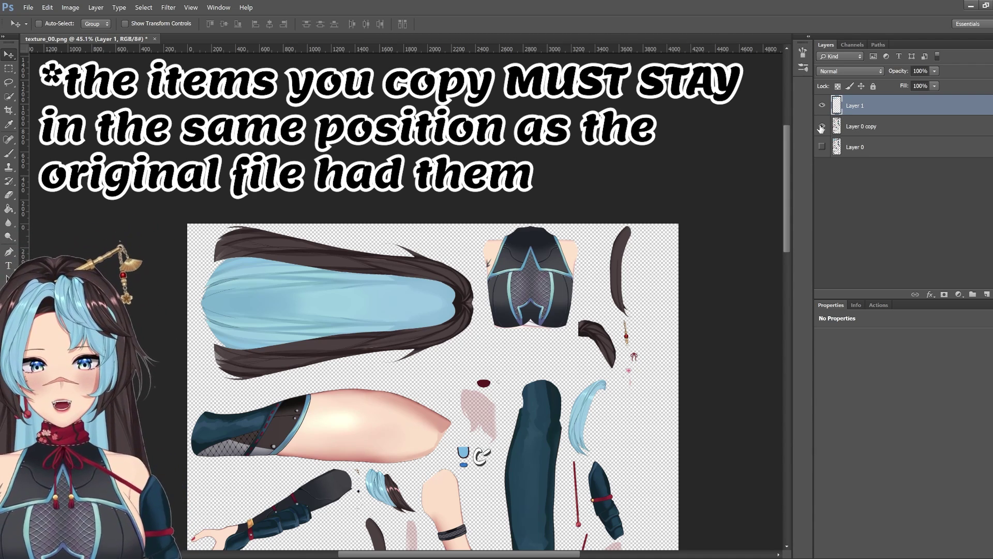
pyautogui.click(875, 131)
pyautogui.click(821, 126)
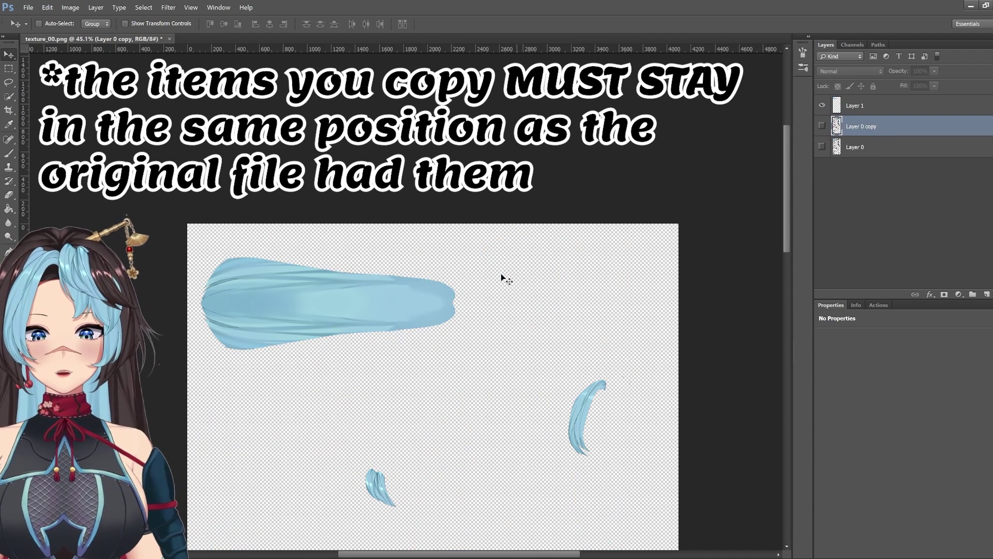
pyautogui.moveTo(787, 182); pyautogui.dragTo(787, 213)
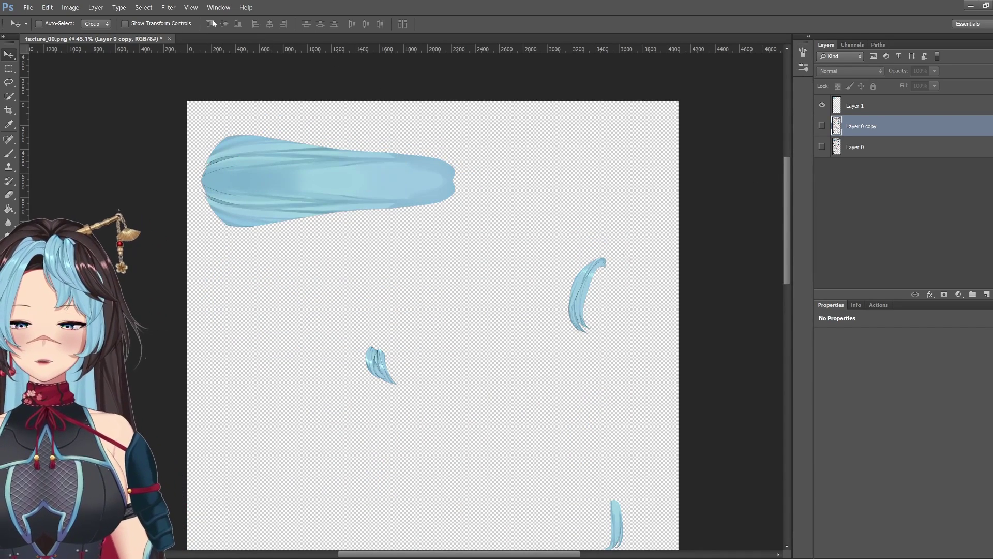
pyautogui.click(218, 8)
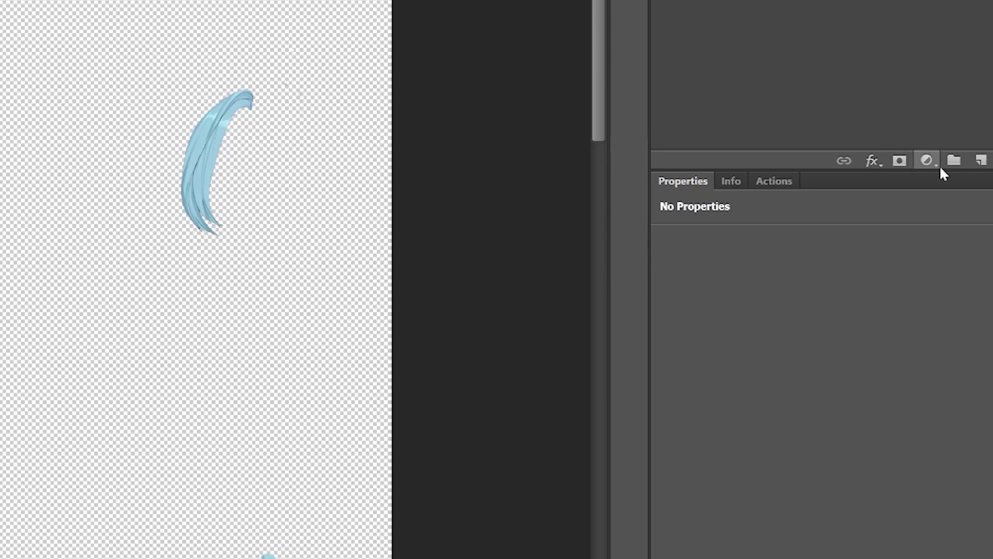
# - Add a Hue/Saturation adjustment over Layer 1, shift the hue, and toggle visibility to compare
pyautogui.click(928, 163)
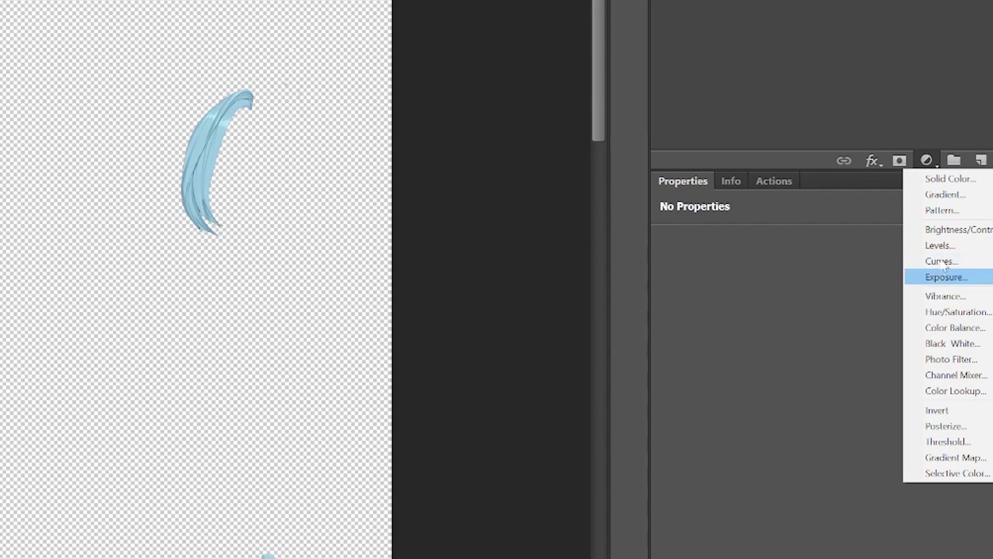
pyautogui.click(942, 311)
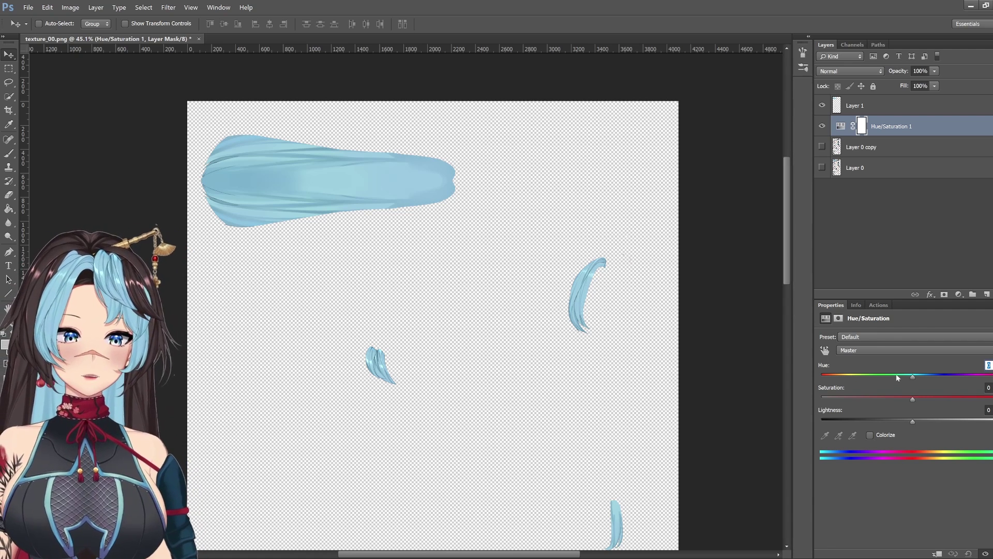
pyautogui.moveTo(897, 378); pyautogui.dragTo(876, 370)
pyautogui.moveTo(874, 113); pyautogui.dragTo(874, 136)
pyautogui.click(874, 109)
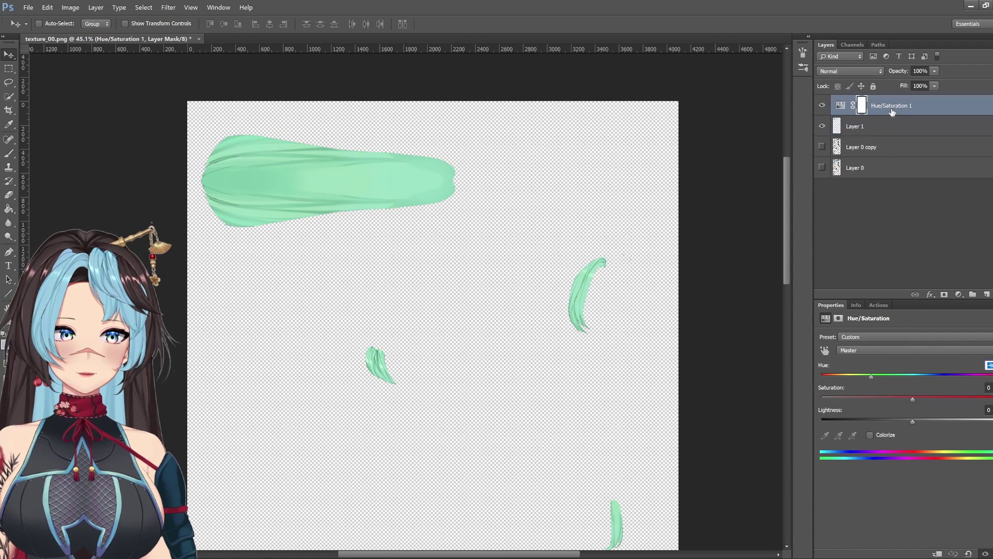
pyautogui.click(821, 105)
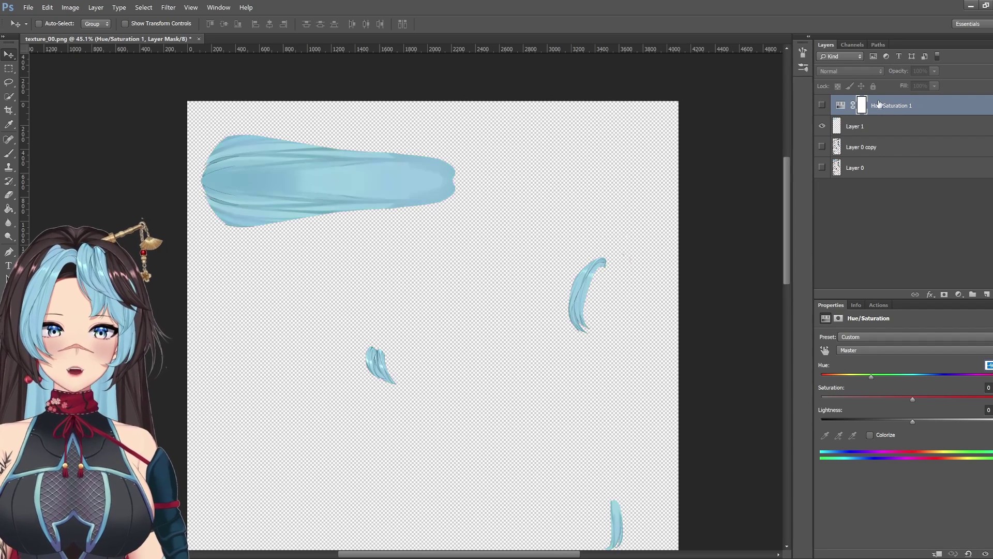
pyautogui.click(821, 125)
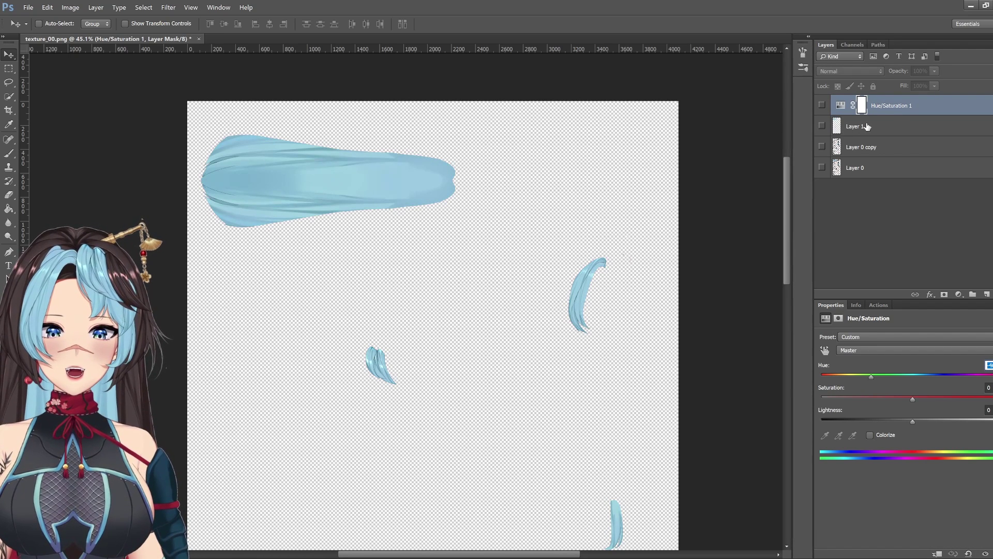
pyautogui.click(821, 105)
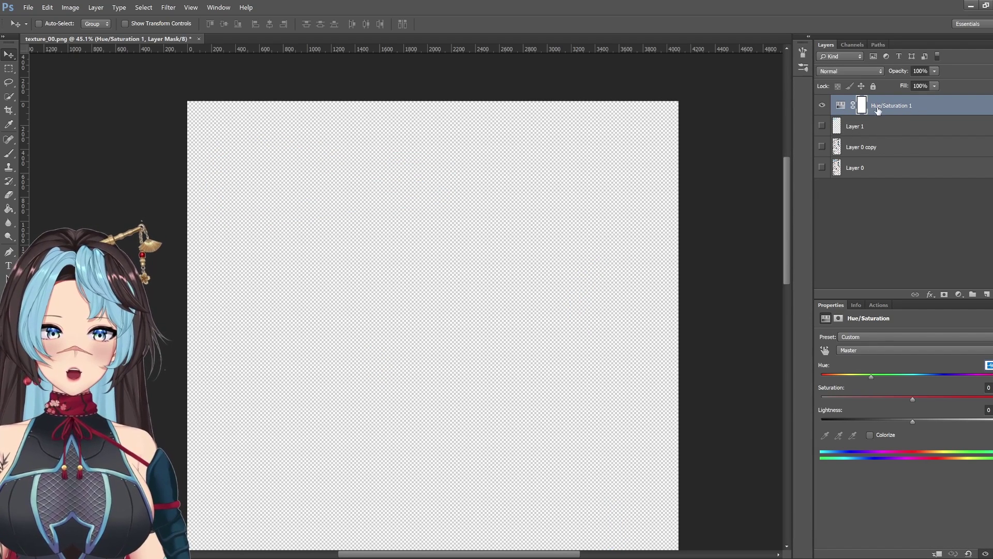
pyautogui.click(823, 127)
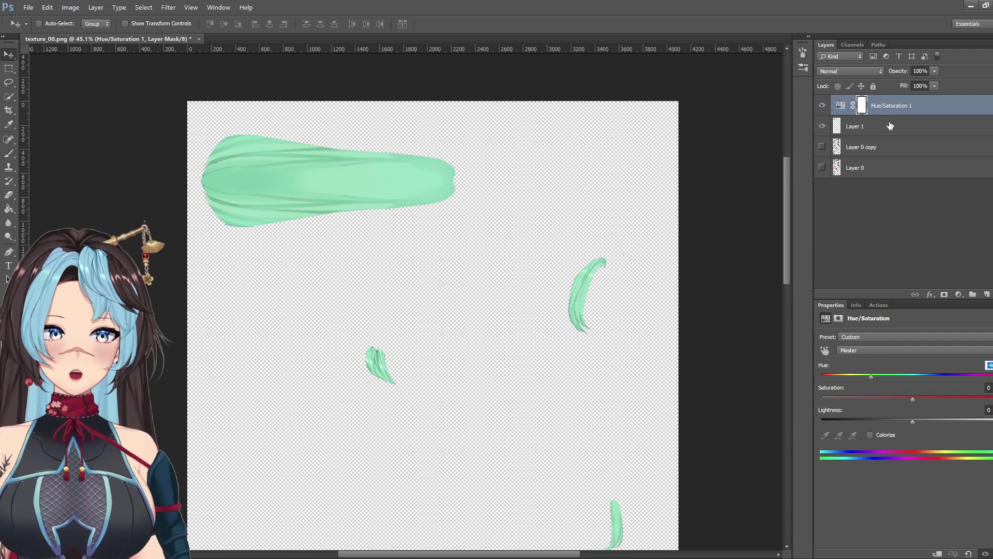
# - Retune the hue to a soft green, lower saturation, then select Layer 1 with the adjustment
pyautogui.click(855, 133)
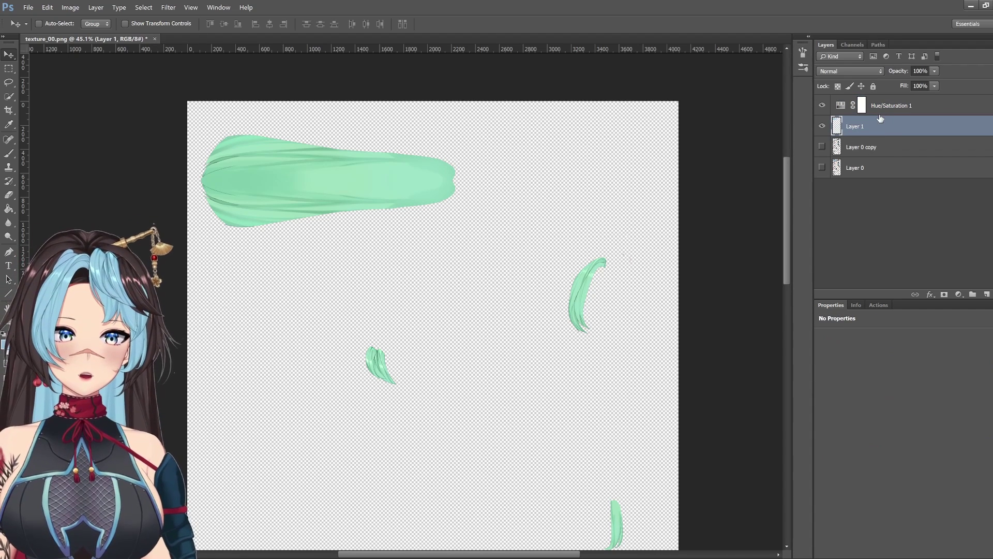
pyautogui.click(898, 115)
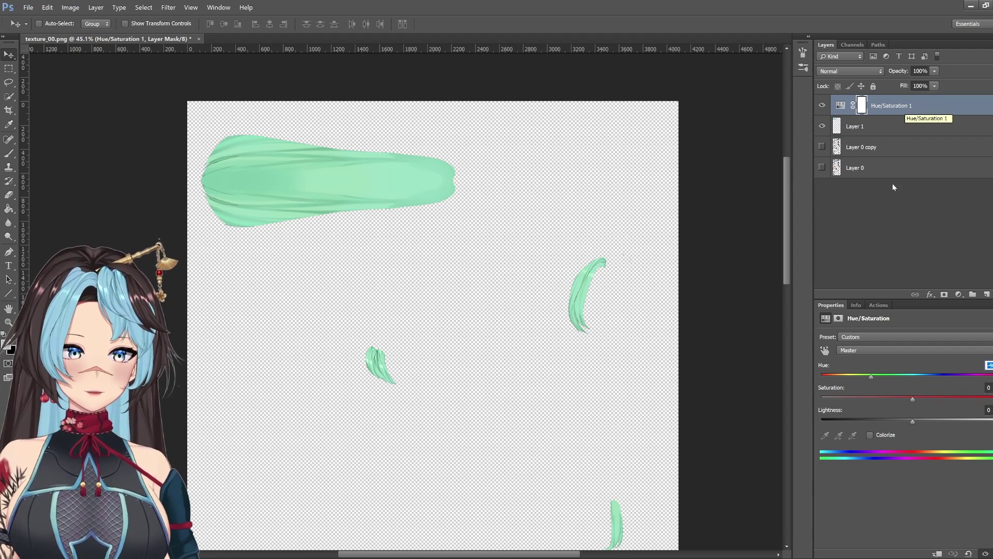
pyautogui.moveTo(870, 376)
pyautogui.mouseDown()
pyautogui.moveTo(890, 375)
pyautogui.moveTo(860, 378)
pyautogui.mouseUp()
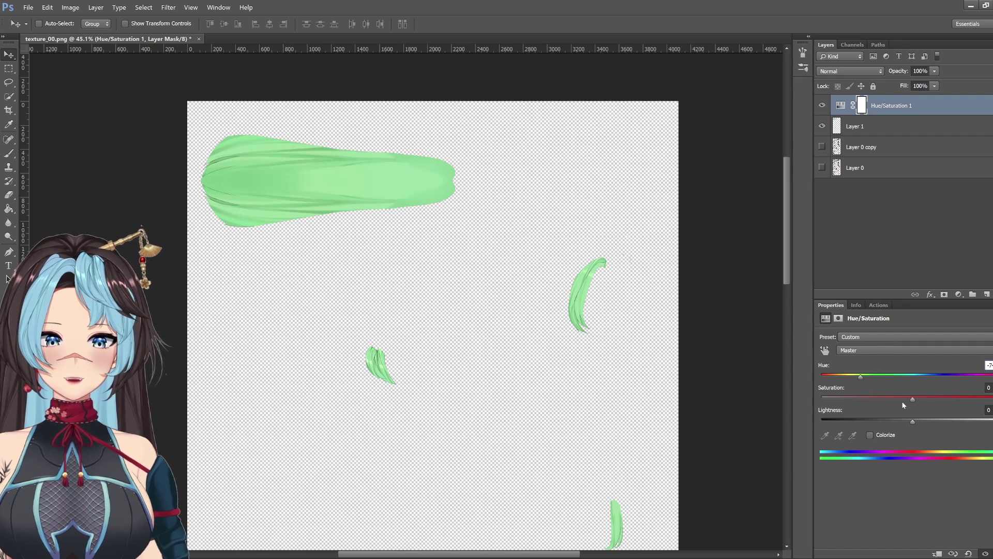
pyautogui.moveTo(911, 400); pyautogui.dragTo(908, 422)
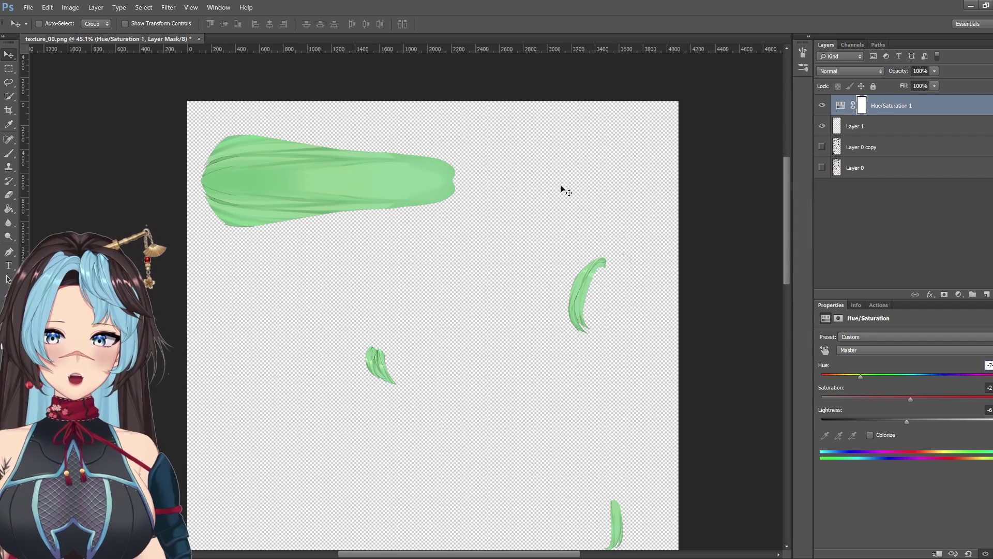
pyautogui.click(882, 128)
pyautogui.keyDown('shift'); pyautogui.click(898, 110); pyautogui.keyUp('shift')
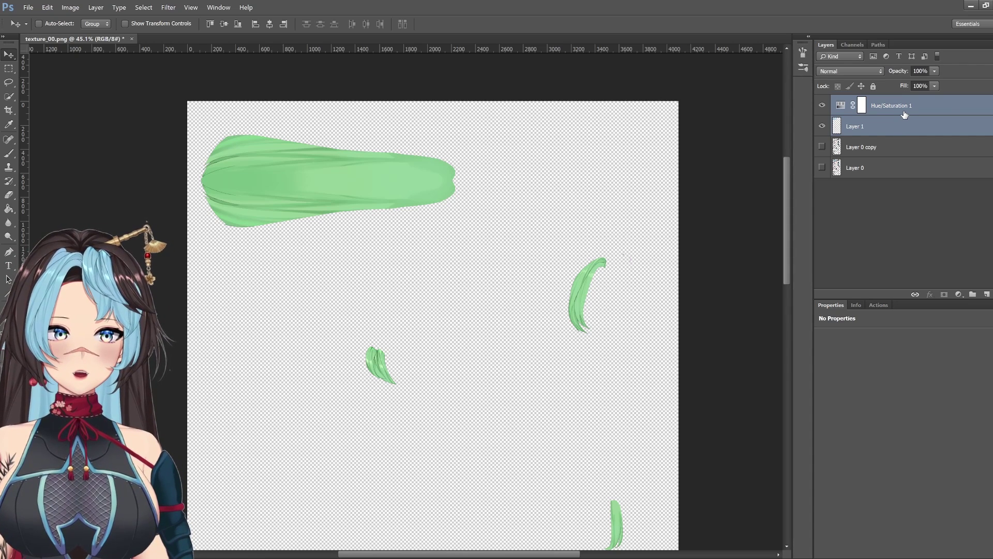
# - Convert Layer 1 and Hue/Saturation 1 into a smart object renamed 'Hair'
pyautogui.rightClick(904, 113)
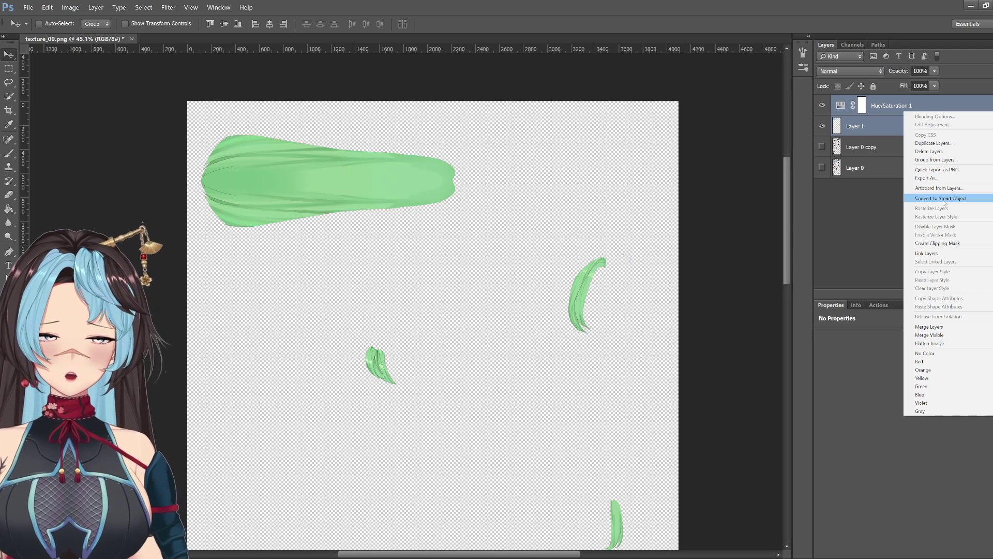
pyautogui.click(944, 200)
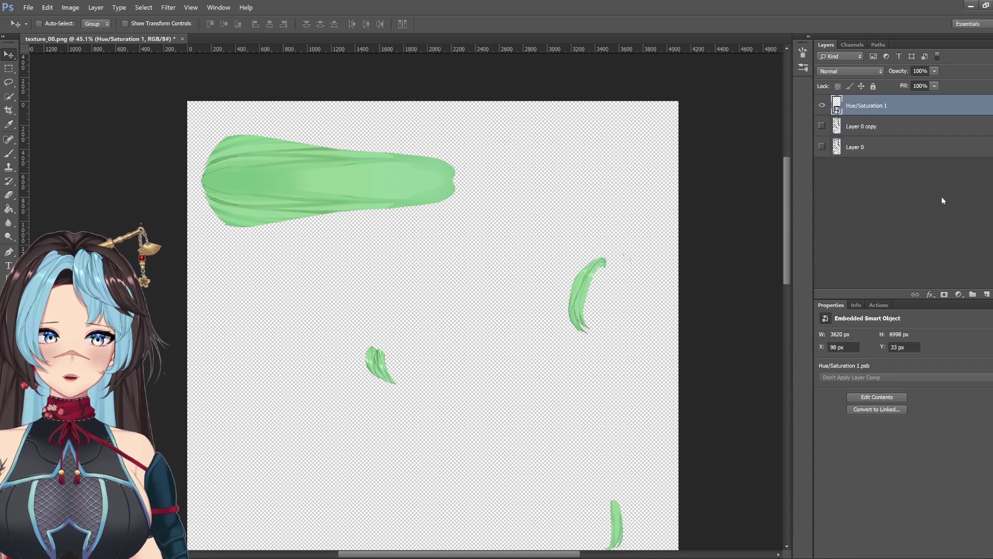
pyautogui.doubleClick(857, 106)
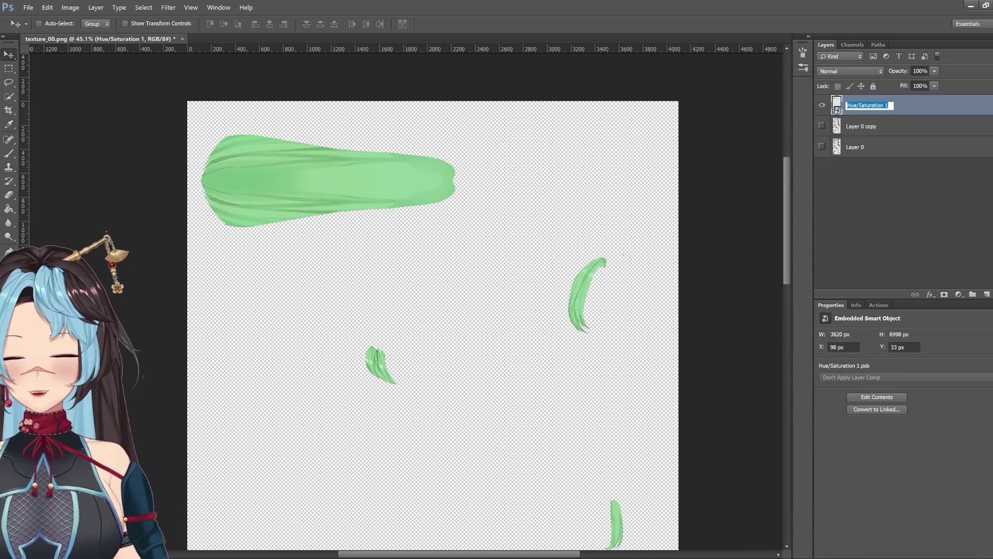
pyautogui.write('Hair')
pyautogui.press('Return')
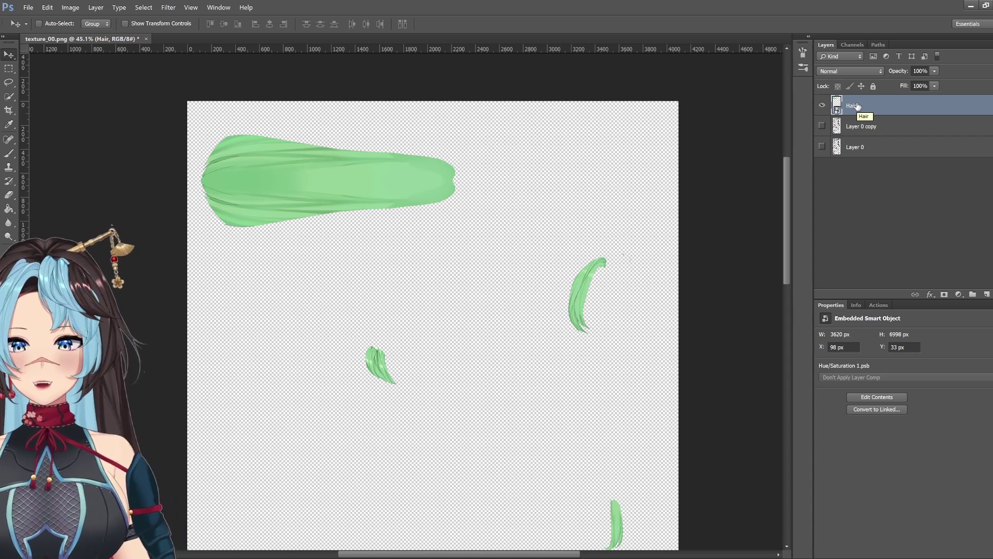
# - Show Layer 0 copy, hide Hair, and quick-select the small blue eye shape
pyautogui.click(822, 127)
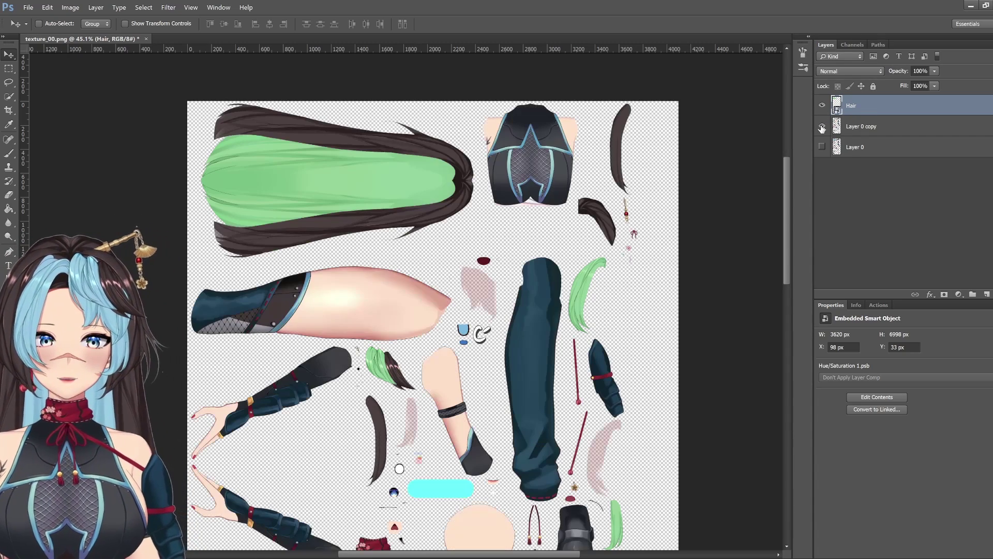
pyautogui.scroll(-2, 406, 296)
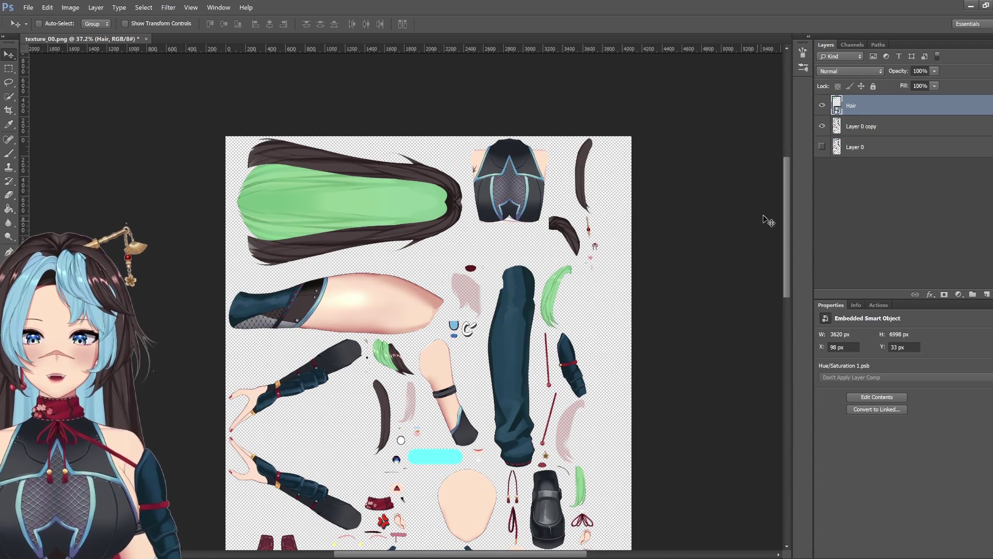
pyautogui.scroll(-3, 788, 213)
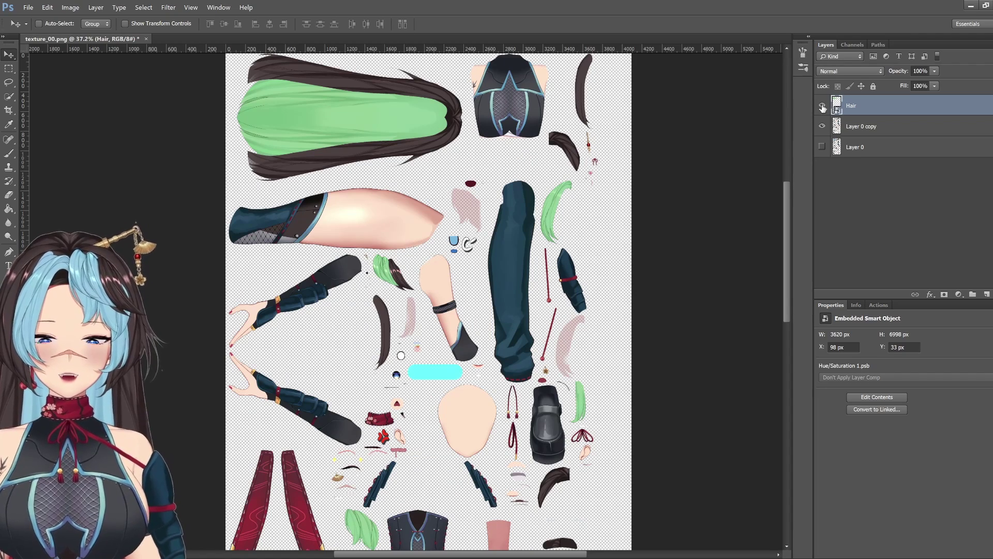
pyautogui.click(822, 106)
pyautogui.click(8, 97)
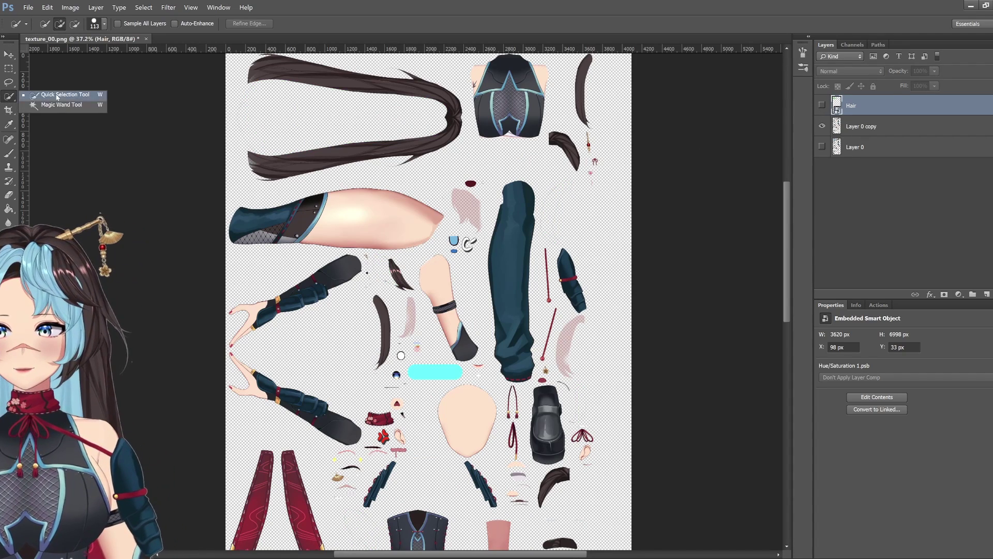
pyautogui.scroll(2, 403, 300)
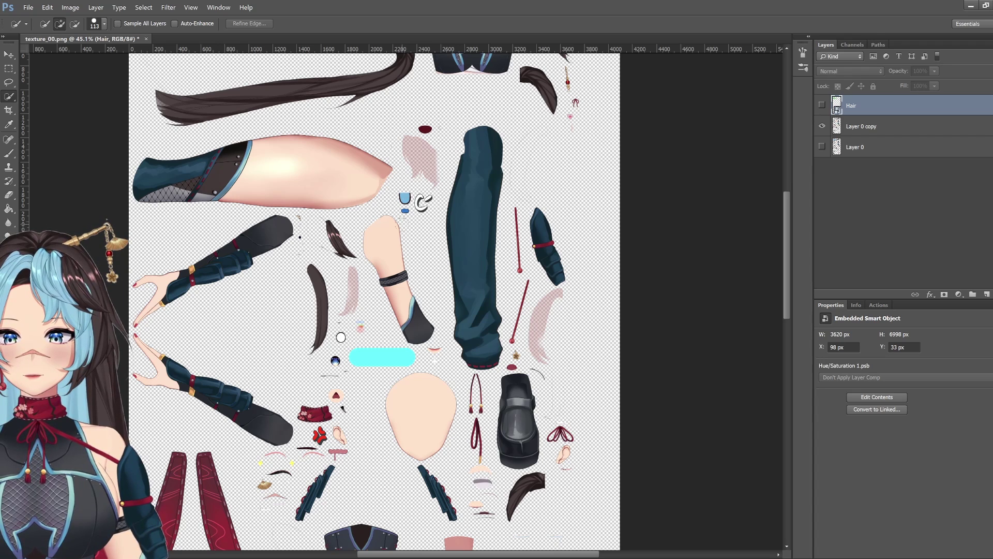
pyautogui.click(906, 131)
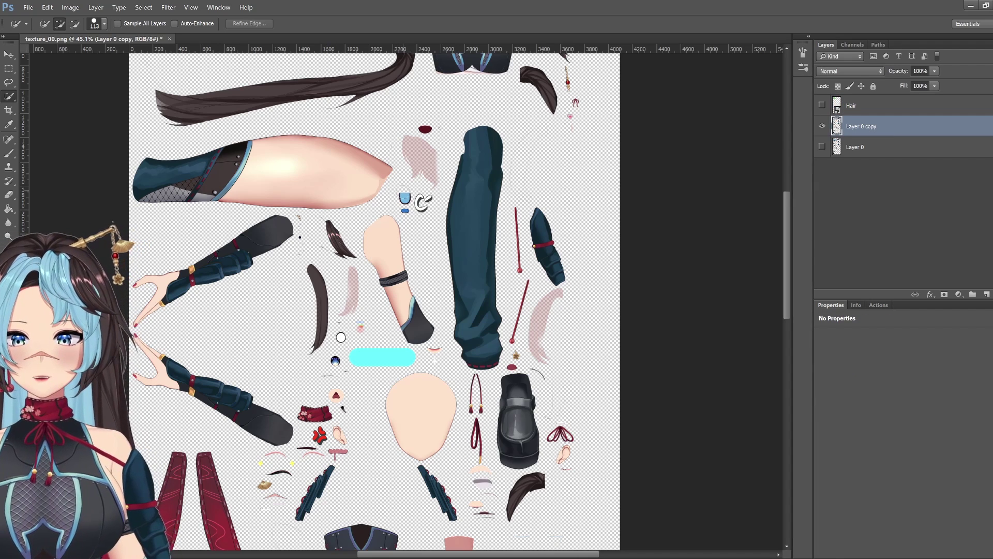
pyautogui.click(405, 198)
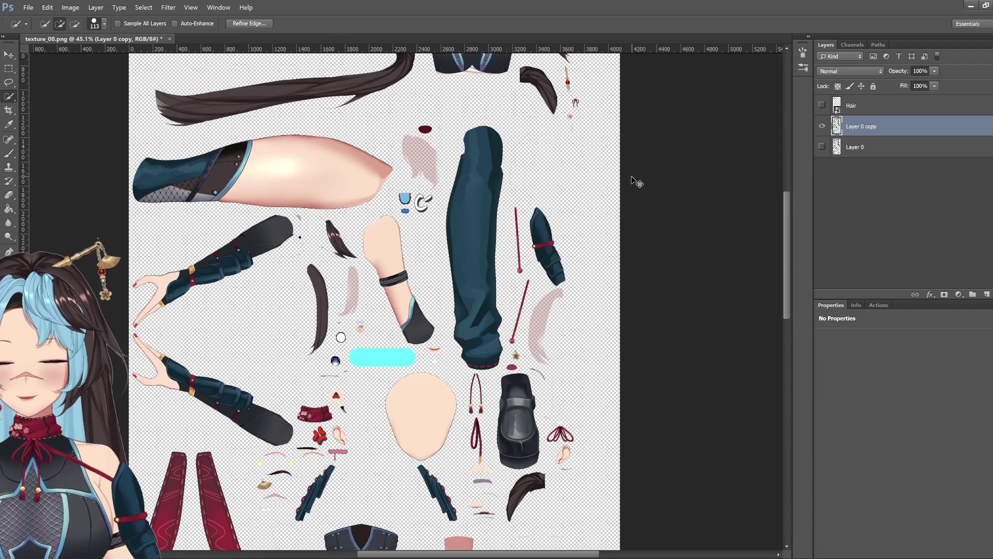
# - Put the eye shapes on a new Layer 1, erase them from Layer 0 copy, and leave Layer 1 visible
pyautogui.click(987, 293)
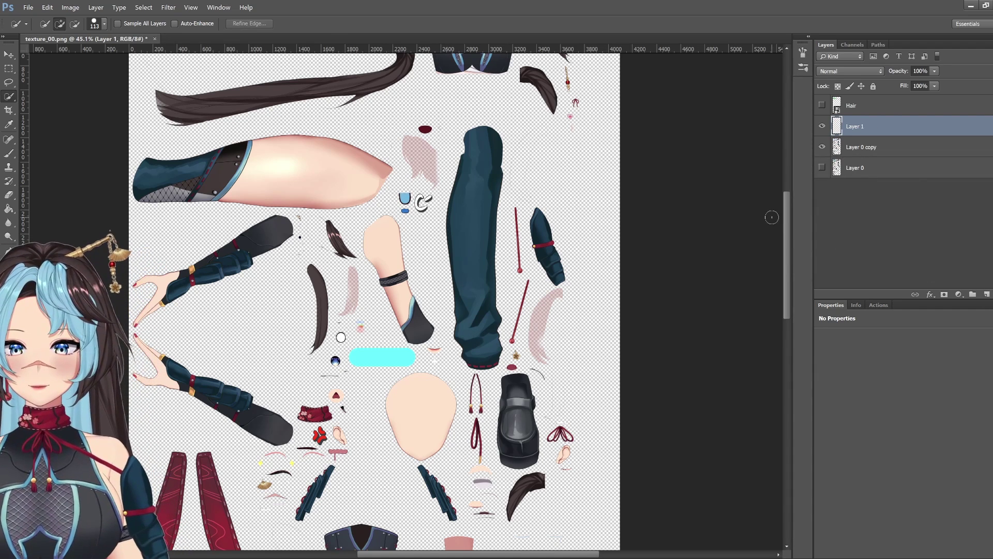
pyautogui.click(844, 151)
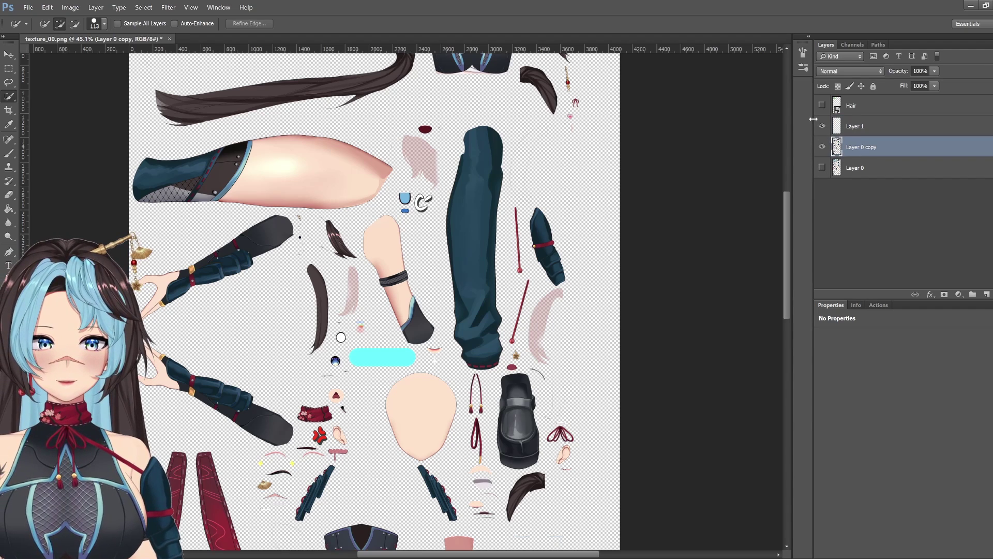
pyautogui.press('e')
pyautogui.click(822, 126)
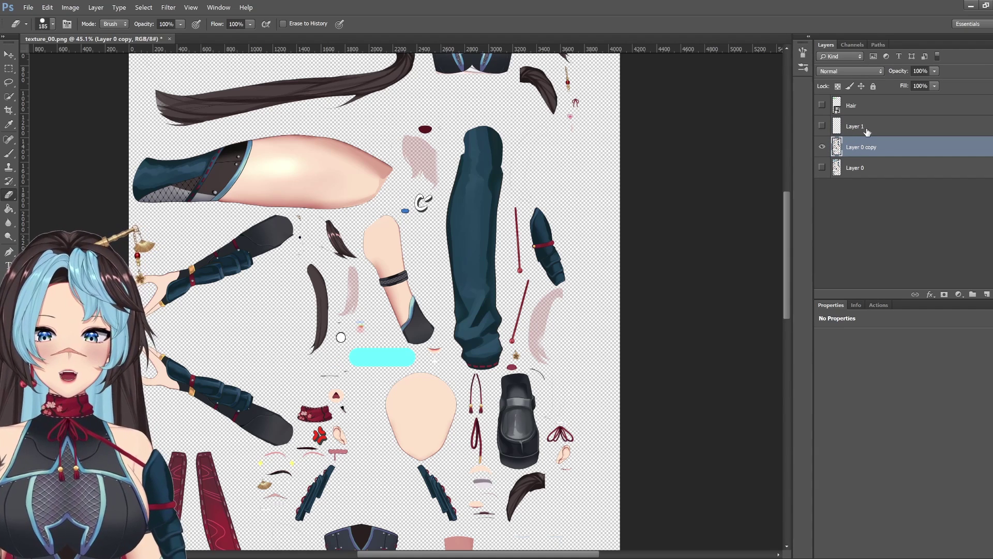
pyautogui.scroll(-1, 676, 209)
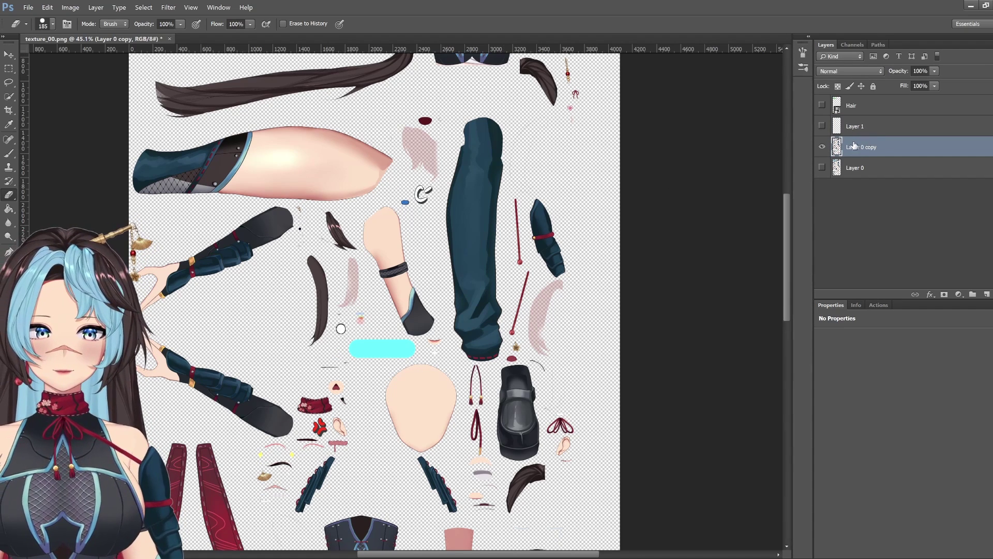
pyautogui.click(822, 127)
pyautogui.click(822, 126)
# - Add a Hue/Saturation adjustment above Layer 1 with Hue about -84 to turn the eyes green
pyautogui.click(822, 146)
pyautogui.click(822, 126)
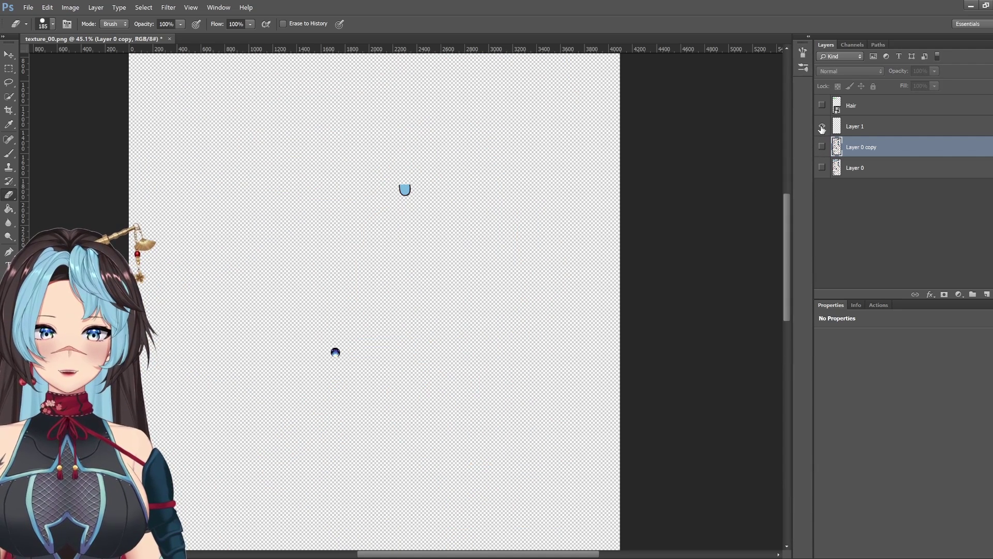
pyautogui.click(885, 126)
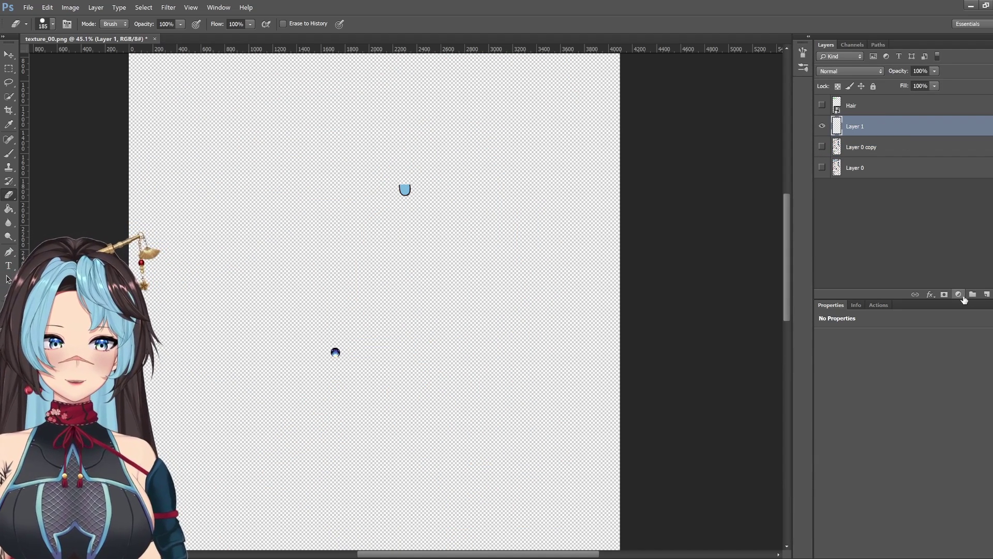
pyautogui.click(959, 294)
pyautogui.click(968, 364)
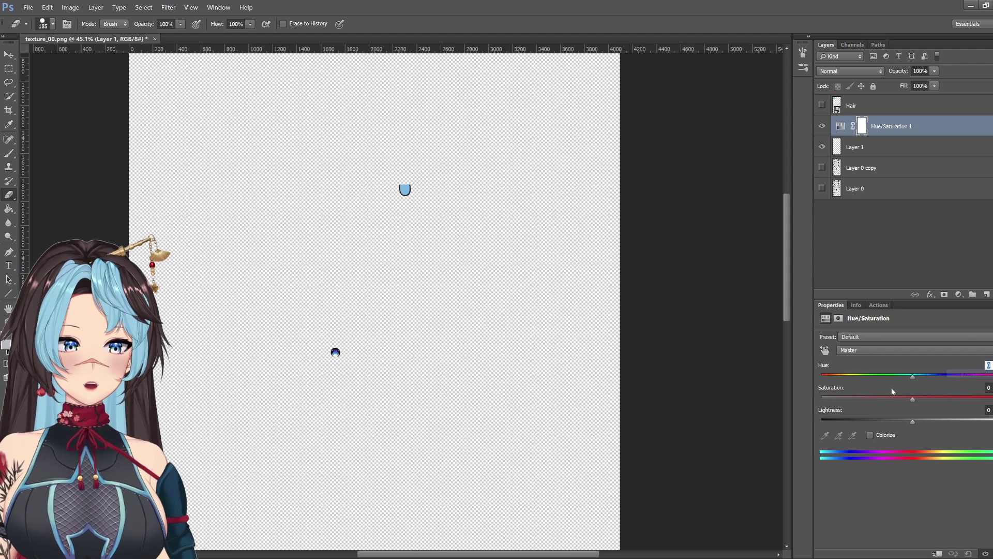
pyautogui.moveTo(889, 376); pyautogui.dragTo(857, 376)
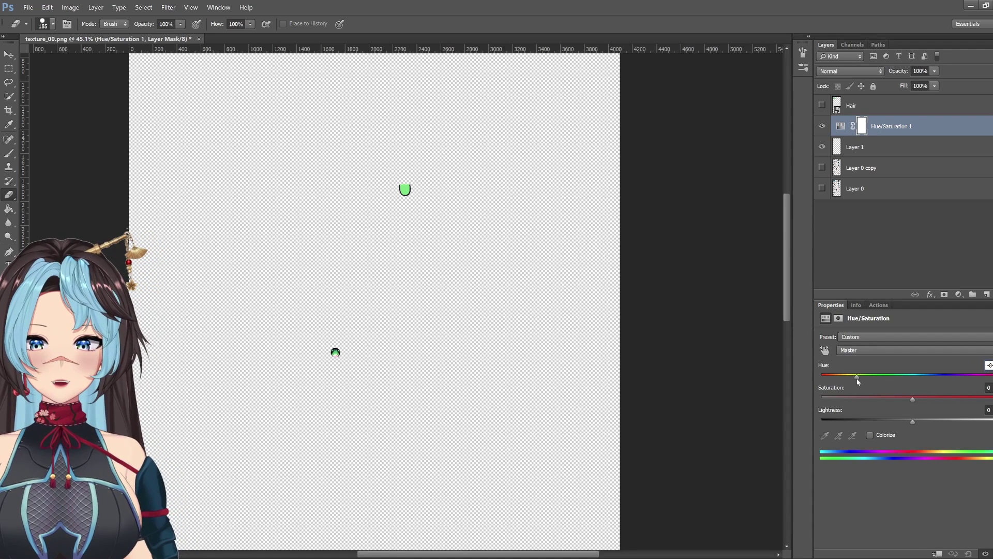
# - Convert Layer 1 and its adjustment into a smart object renamed 'Eye'
pyautogui.keyDown('shift'); pyautogui.click(874, 150); pyautogui.keyUp('shift')
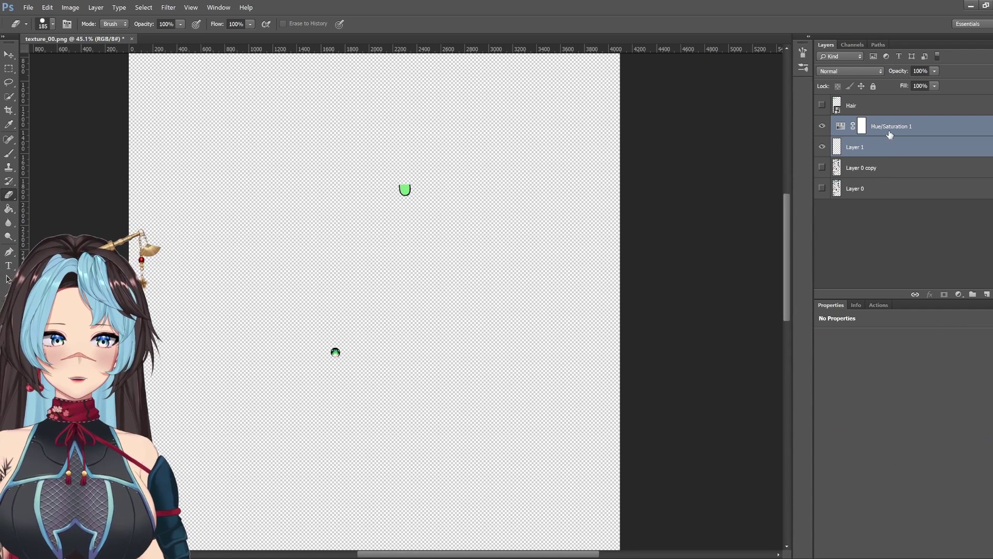
pyautogui.rightClick(890, 134)
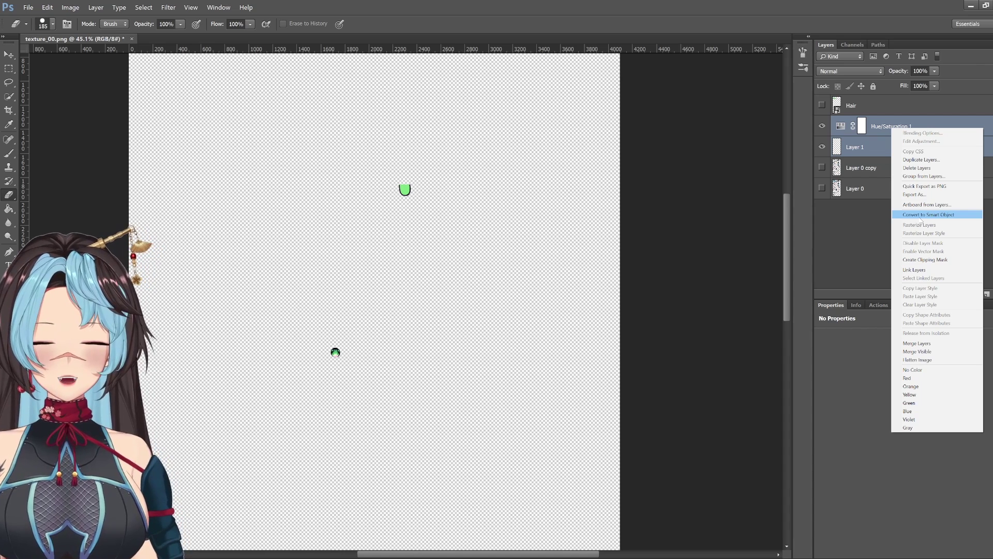
pyautogui.click(922, 216)
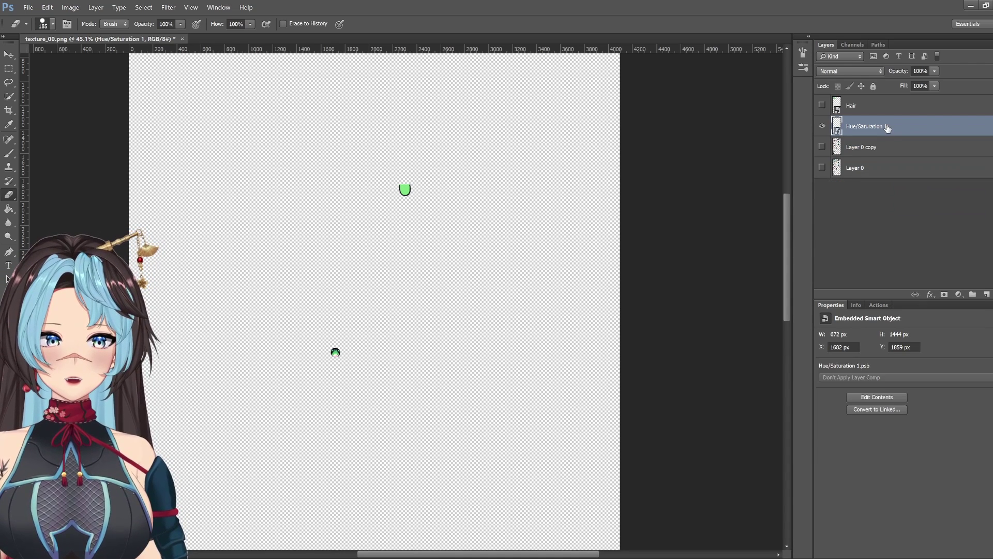
pyautogui.doubleClick(887, 126)
pyautogui.write('Eye')
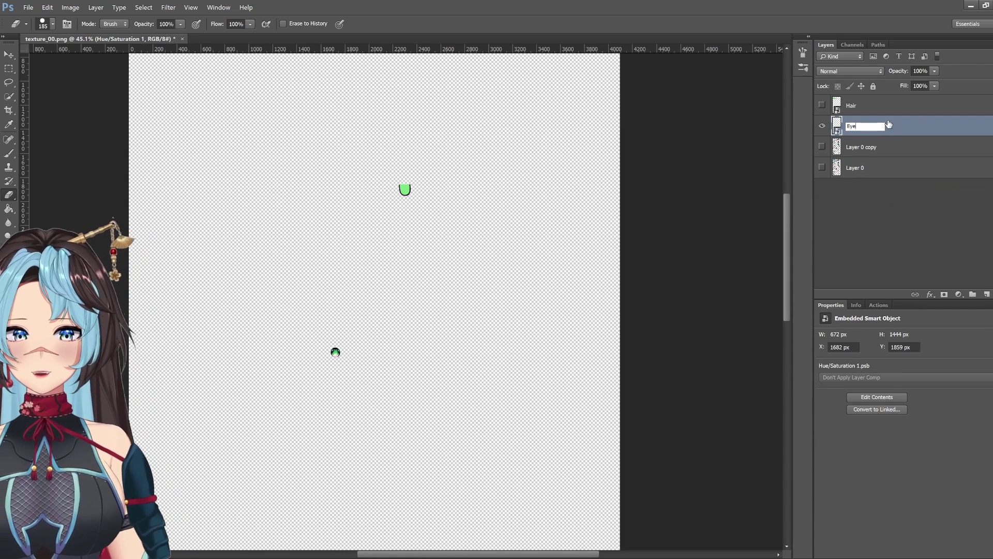
pyautogui.press('Return')
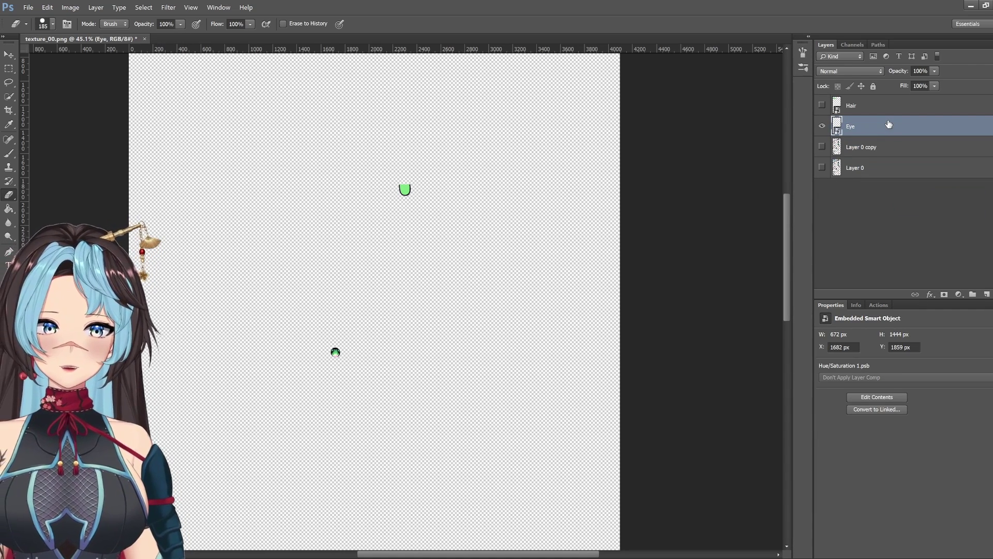
# - Show the Hair layer and the full Layer 0 copy texture, then zoom out
pyautogui.click(822, 105)
pyautogui.click(822, 146)
pyautogui.scroll(-1, 515, 233)
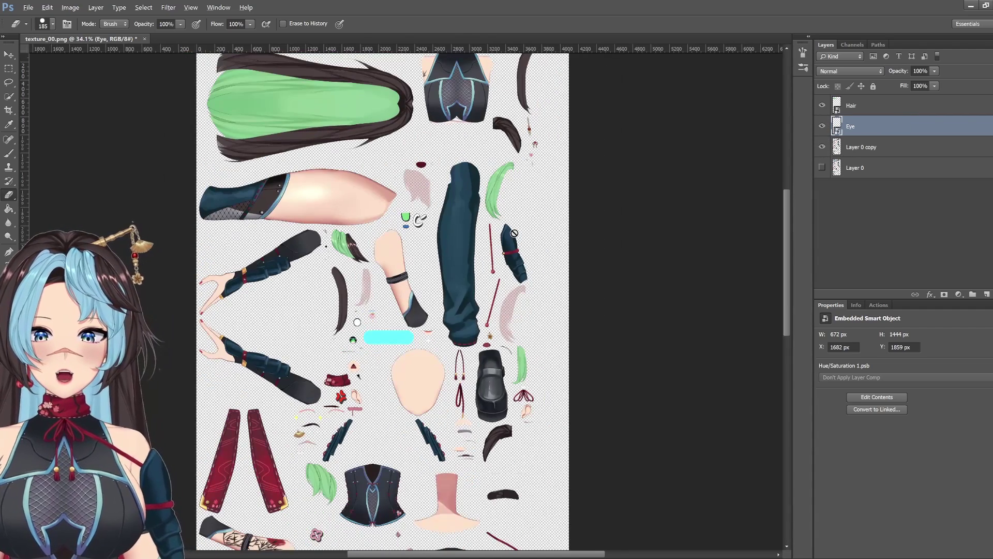
pyautogui.scroll(-1, 514, 233)
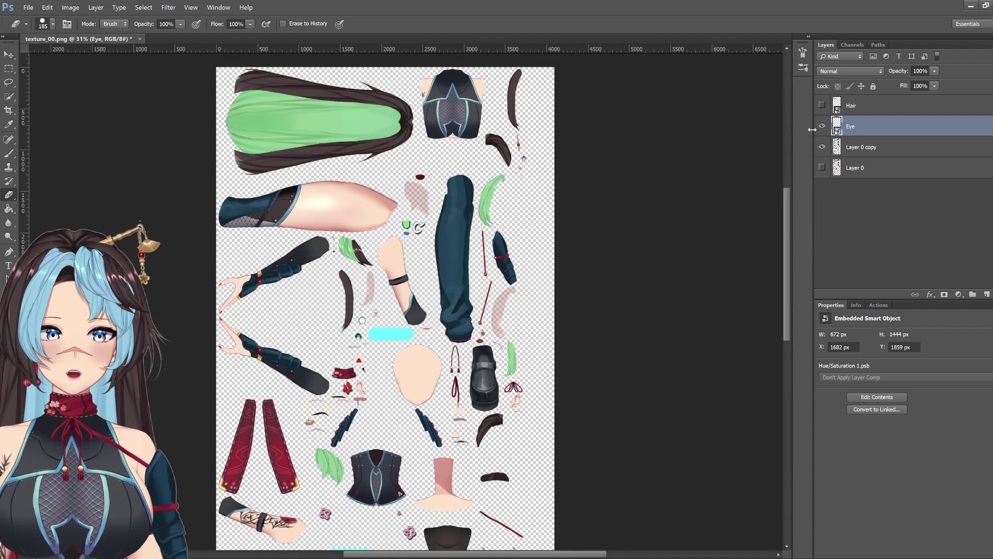
# - Toggle the Hair and Eye layers off and back on to compare the green recolour
pyautogui.click(822, 105)
pyautogui.click(822, 126)
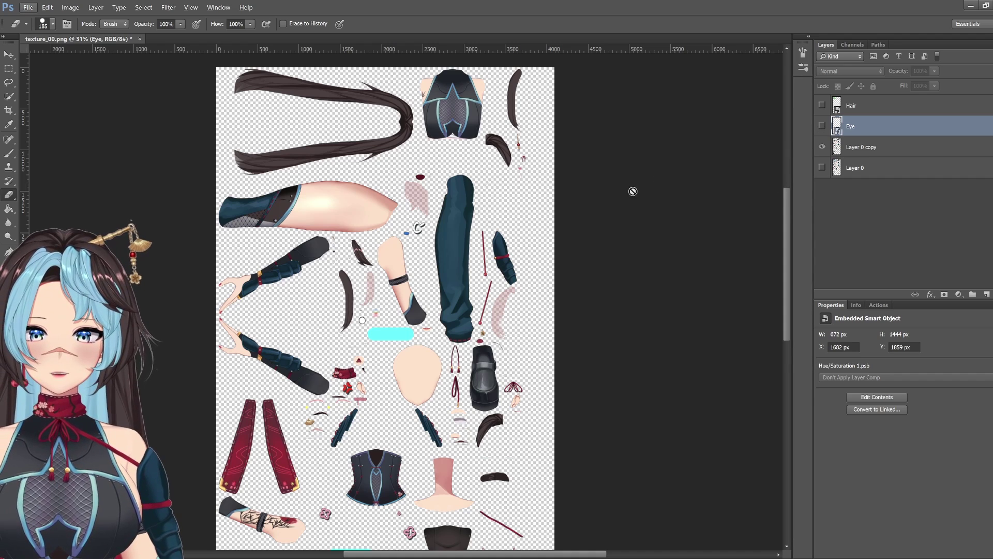
pyautogui.scroll(-1, 740, 202)
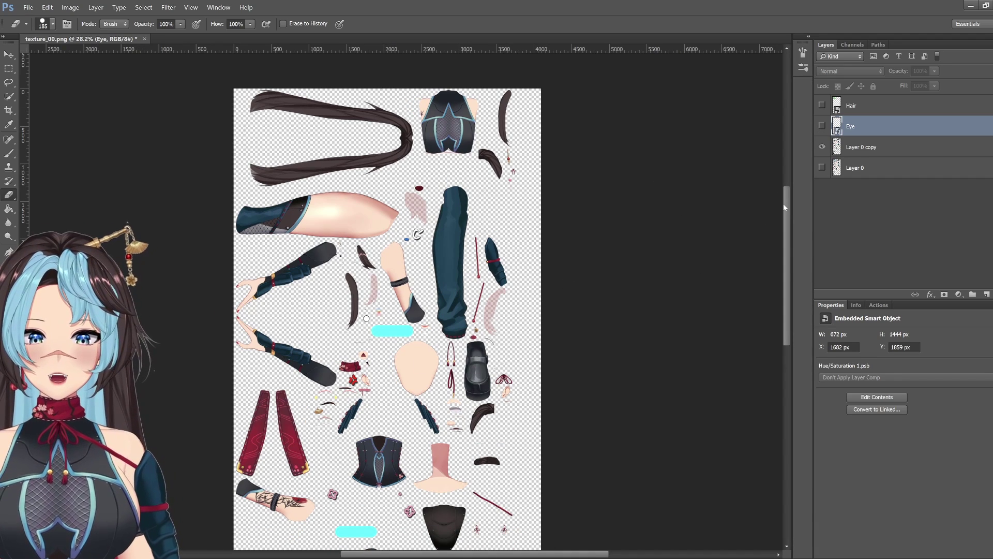
pyautogui.scroll(-2, 757, 224)
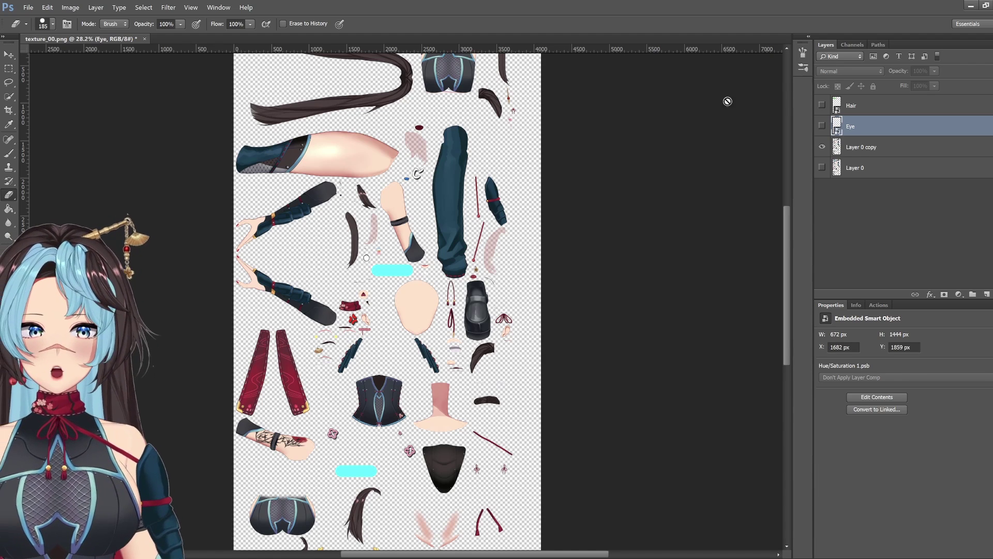
pyautogui.click(822, 106)
pyautogui.click(822, 126)
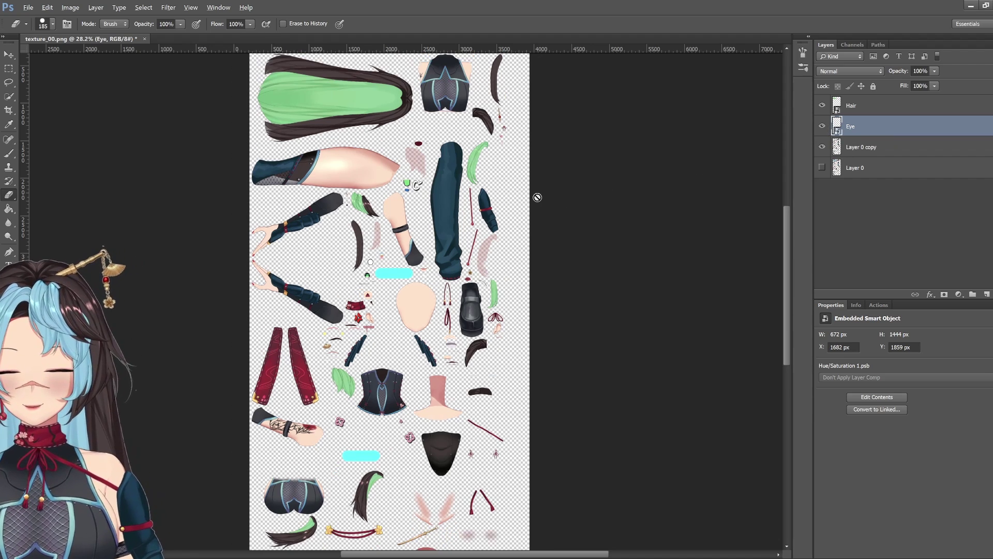
pyautogui.scroll(-1, 537, 197)
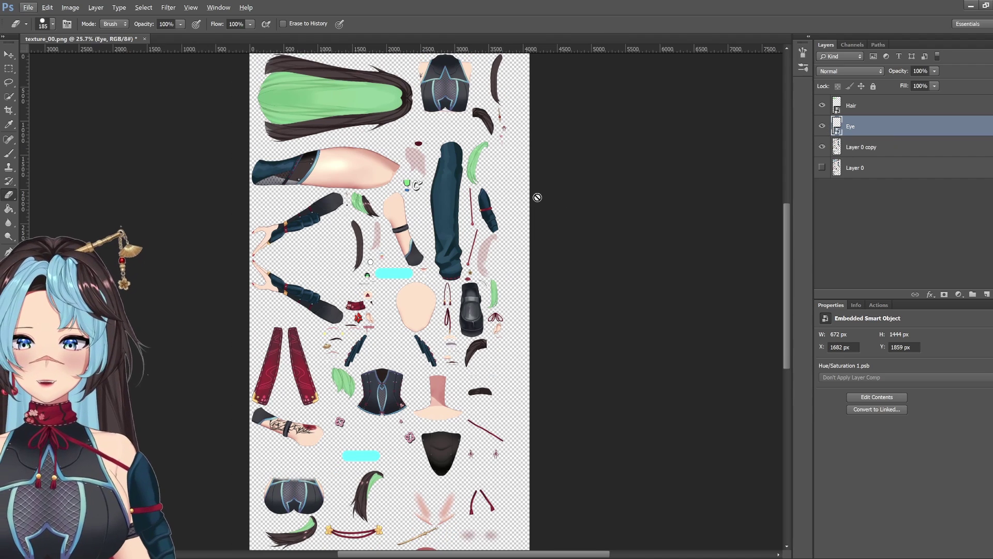
# - Save the recoloured texture as a PNG, replacing texture_00.png and accepting the default PNG options
pyautogui.click(32, 8)
pyautogui.click(44, 96)
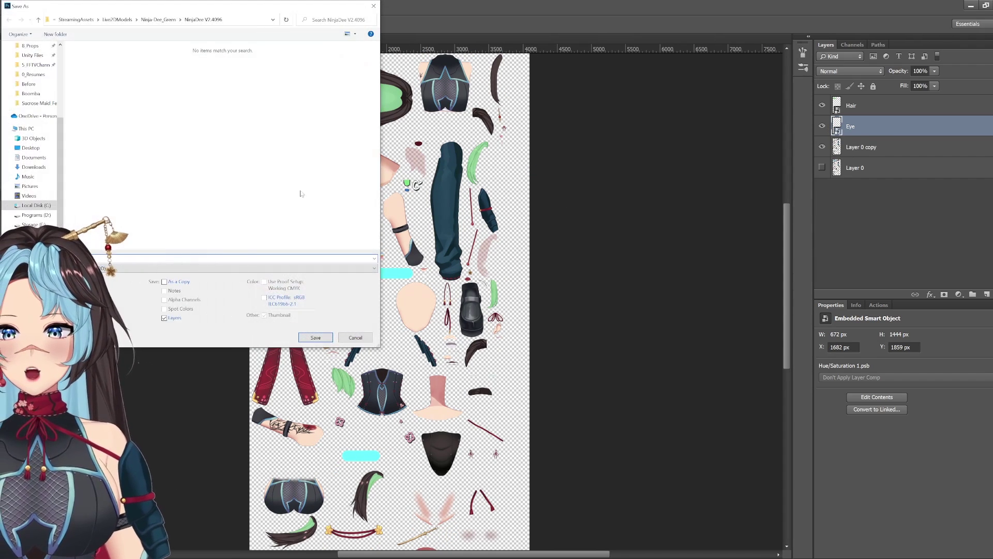
pyautogui.click(192, 268)
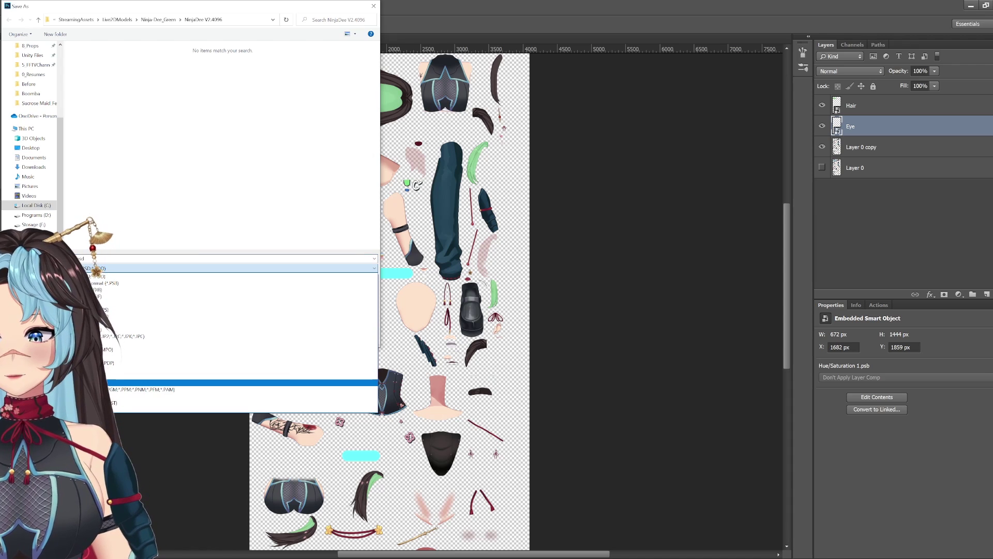
pyautogui.click(233, 385)
pyautogui.click(91, 72)
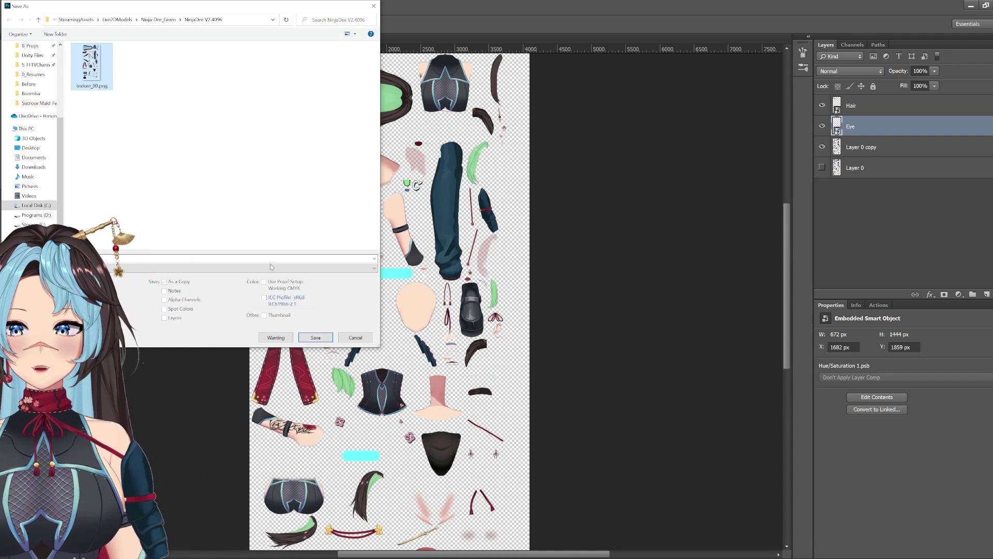
pyautogui.press('Return')
pyautogui.click(532, 284)
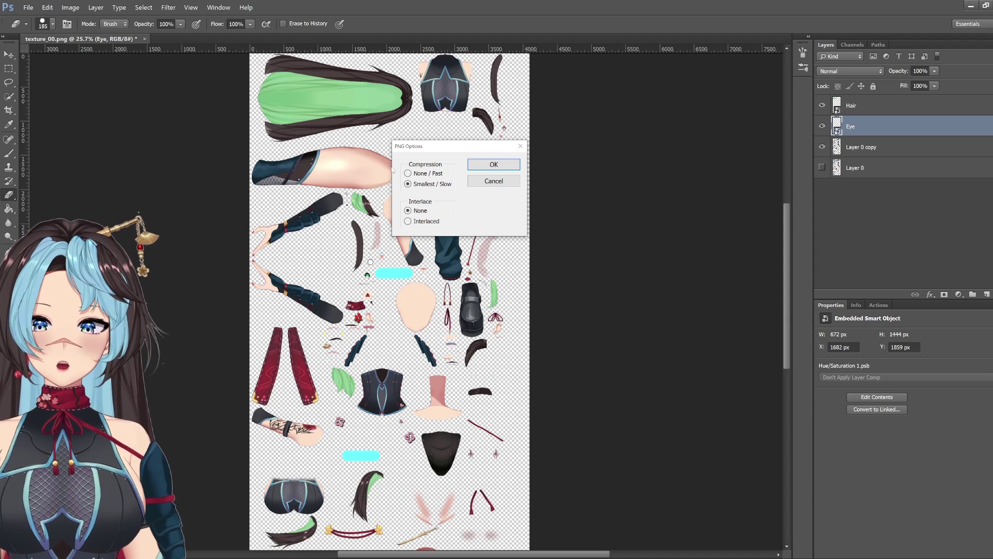
pyautogui.click(493, 165)
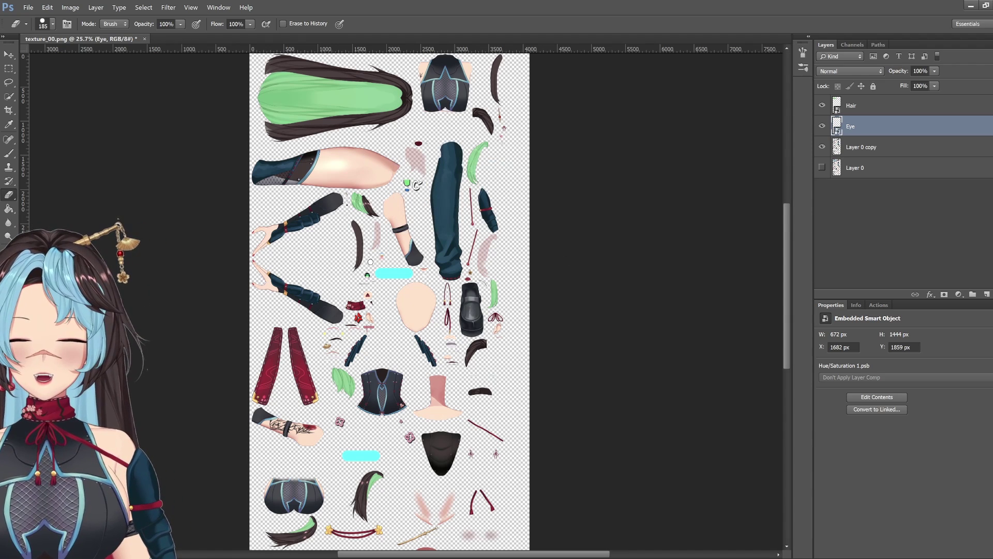
# - Open the saved texture's folder, move the window aside, and go up to Live2DModels
pyautogui.click(226, 517)
pyautogui.moveTo(437, 150); pyautogui.dragTo(452, 139)
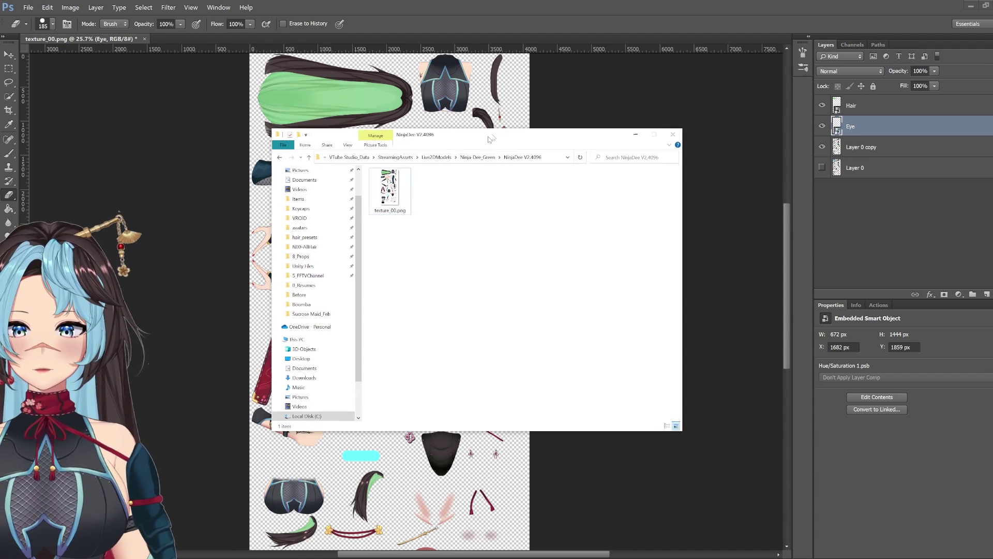
pyautogui.click(443, 154)
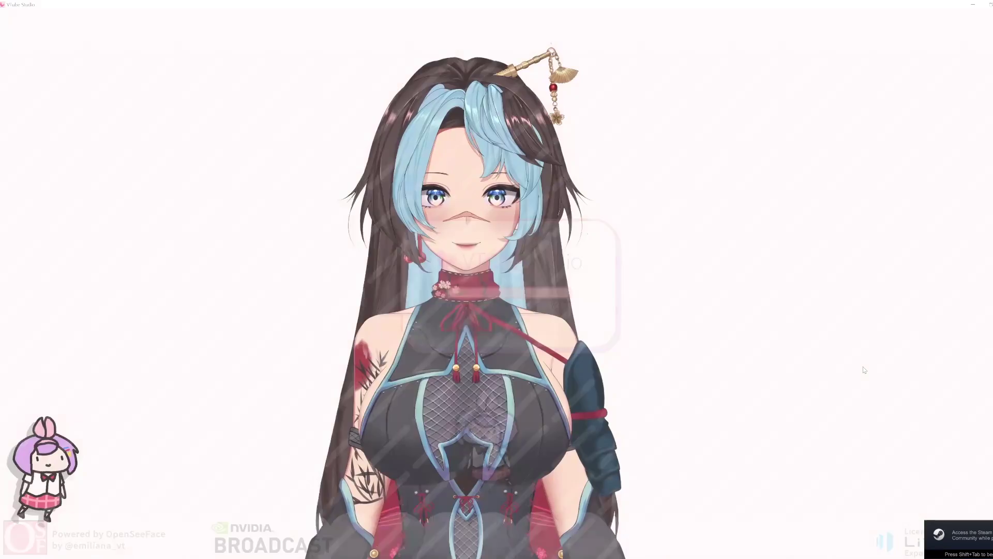
# - Open the VTube Studio model list and load the NinjaDee V2 green variant
pyautogui.doubleClick(531, 225)
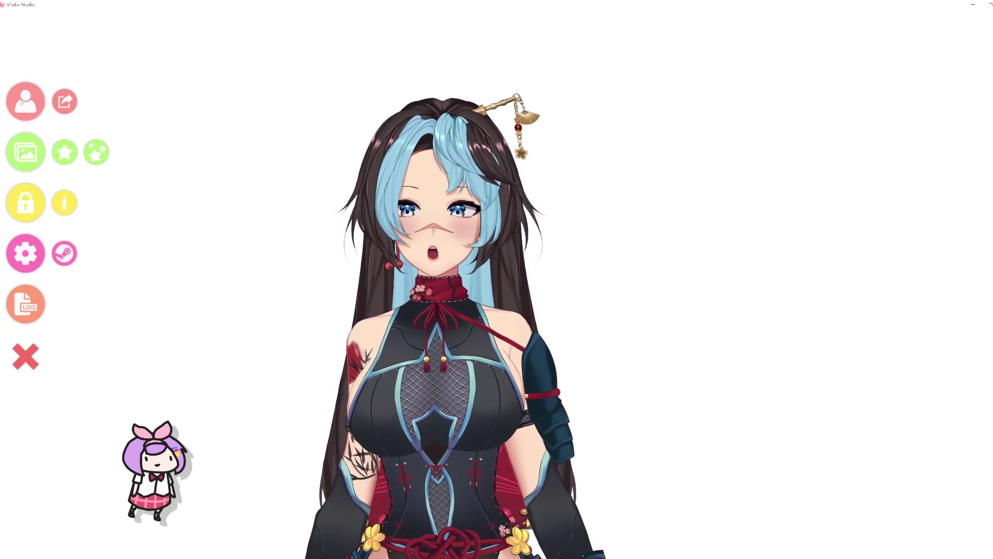
pyautogui.click(21, 103)
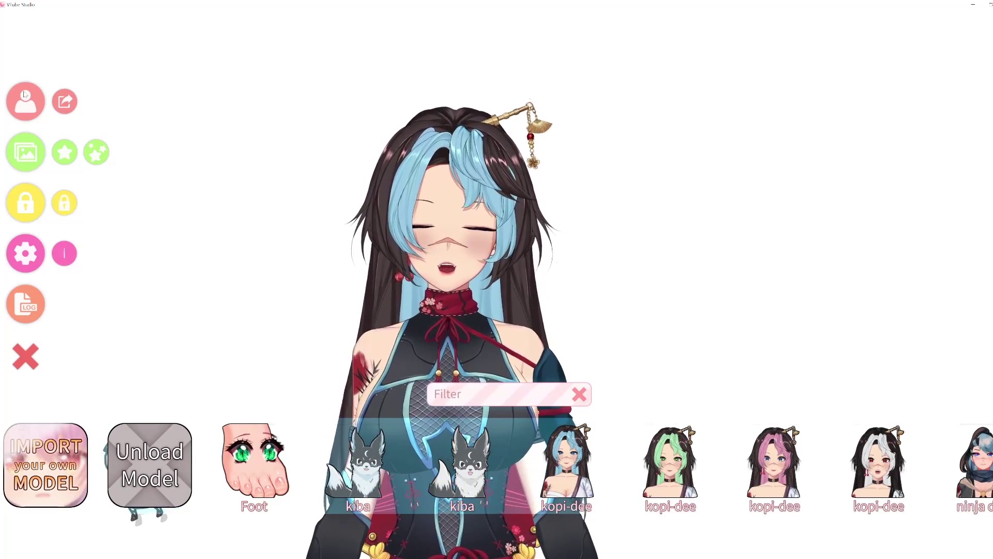
pyautogui.moveTo(832, 479); pyautogui.dragTo(166, 495)
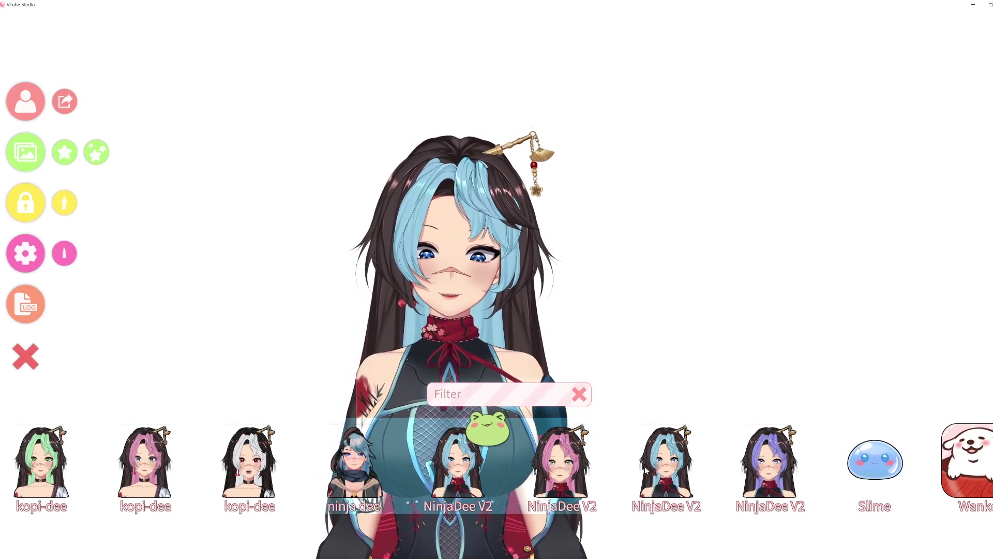
pyautogui.click(679, 477)
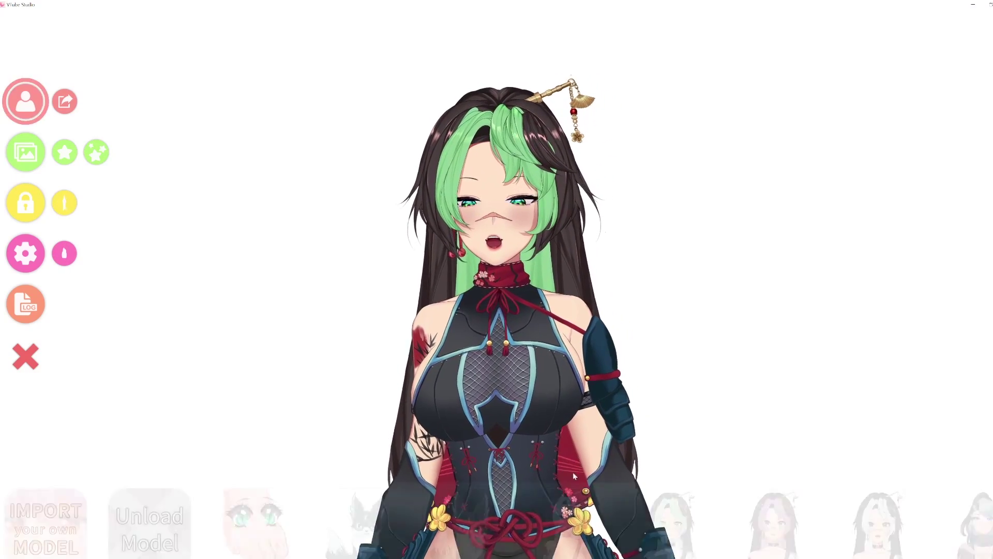
# - Browse the model thumbnails, then close the model list to leave the green avatar showing
pyautogui.hscroll(3, 548, 458)
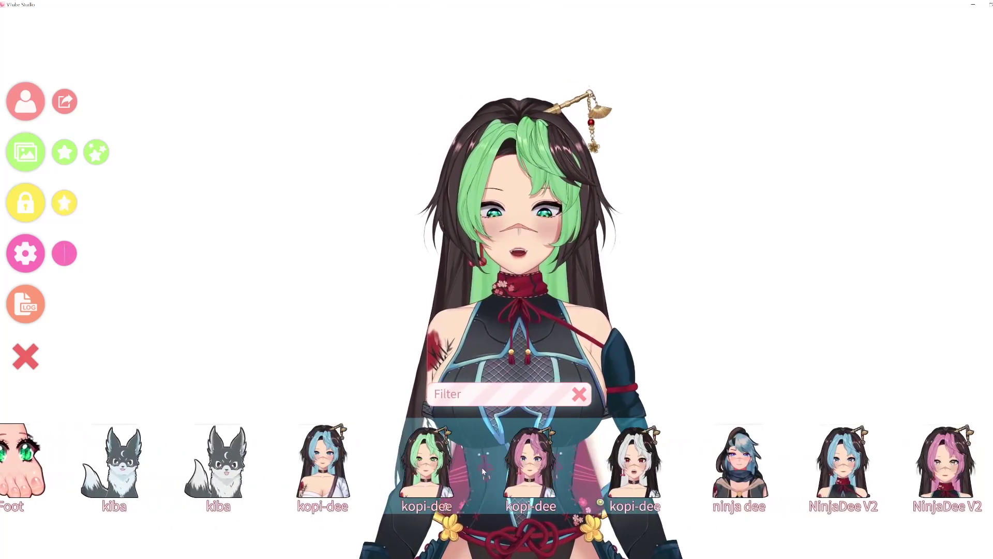
pyautogui.hscroll(3, 595, 466)
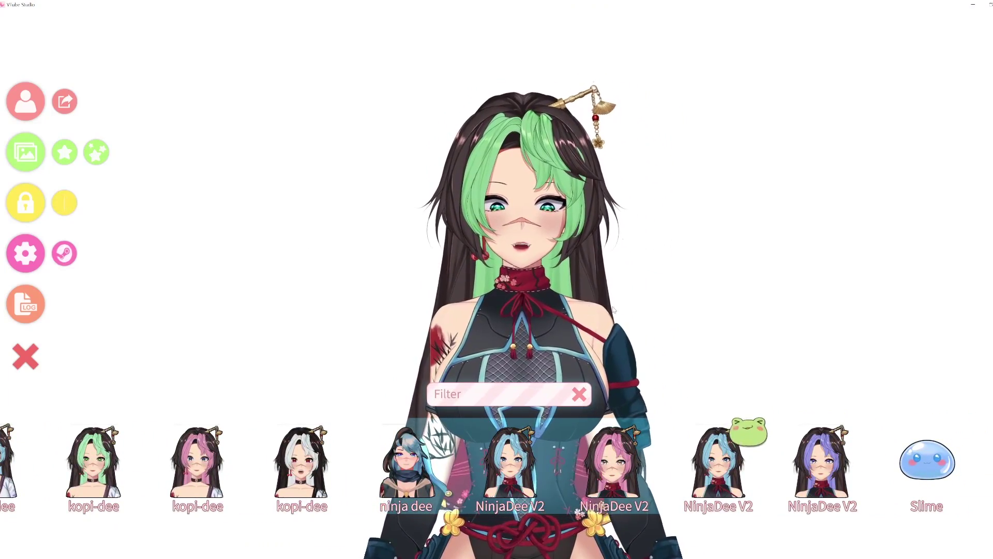
pyautogui.click(30, 97)
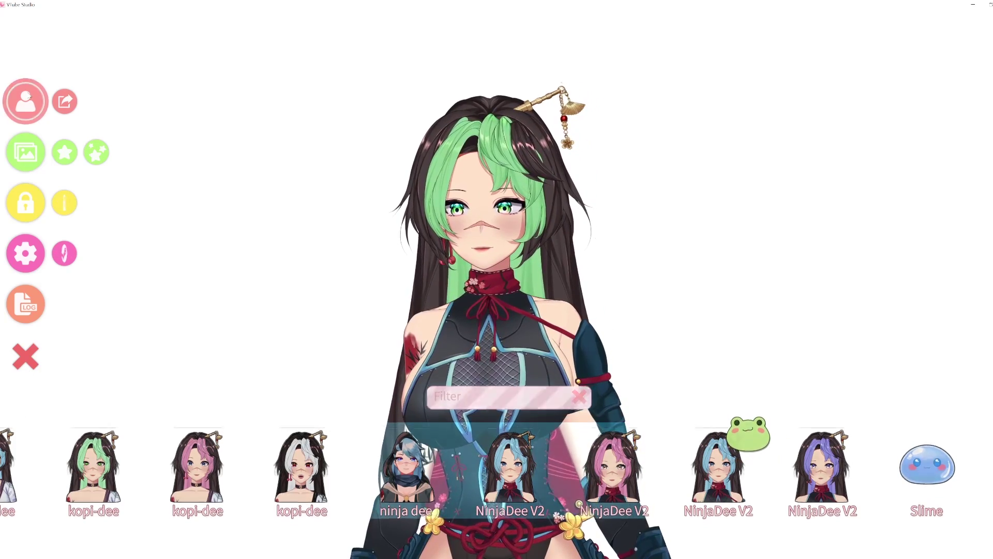
pyautogui.scroll(5, 479, 297)
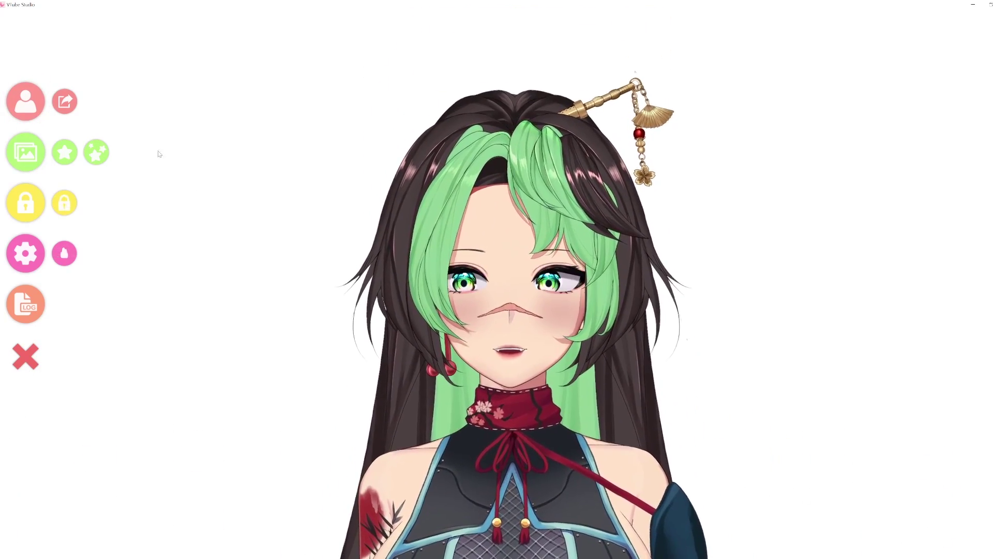
# - Capture a transparent-background screenshot of the green avatar, save it, and dismiss the confirmation
pyautogui.click(65, 101)
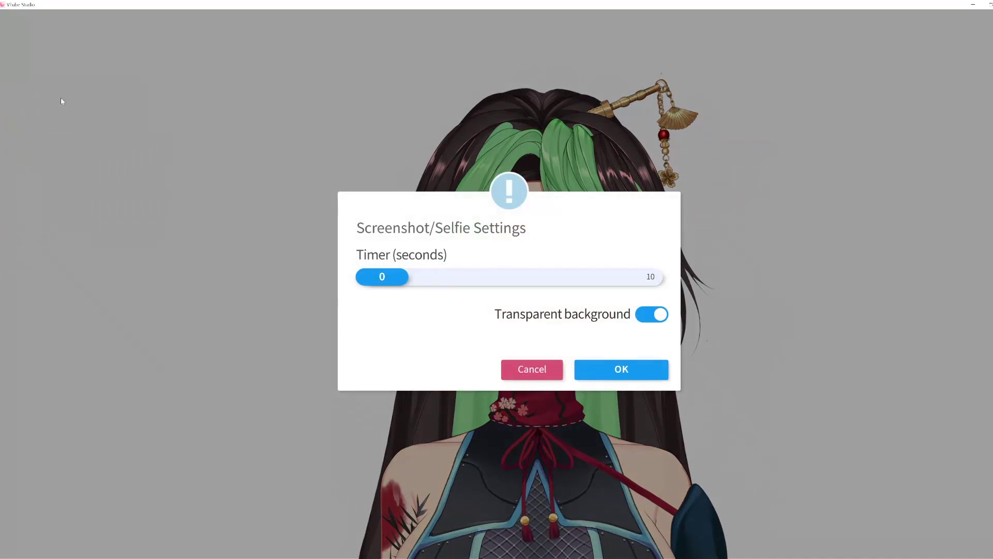
pyautogui.click(621, 370)
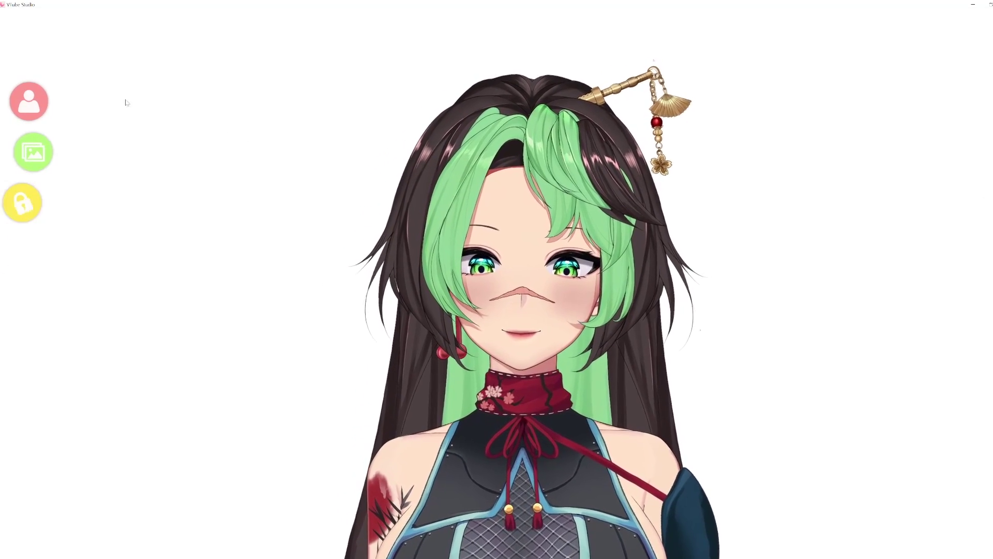
pyautogui.click(64, 100)
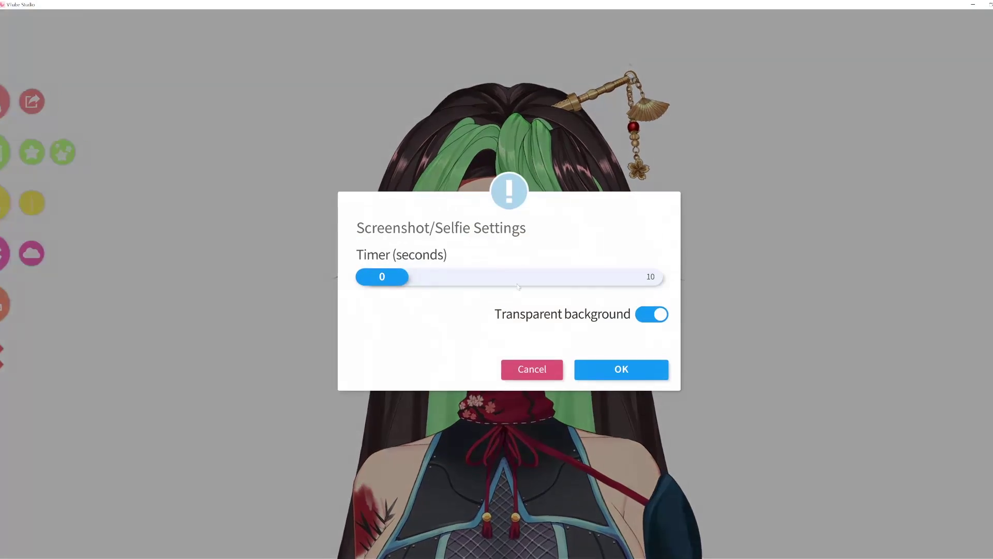
pyautogui.click(603, 369)
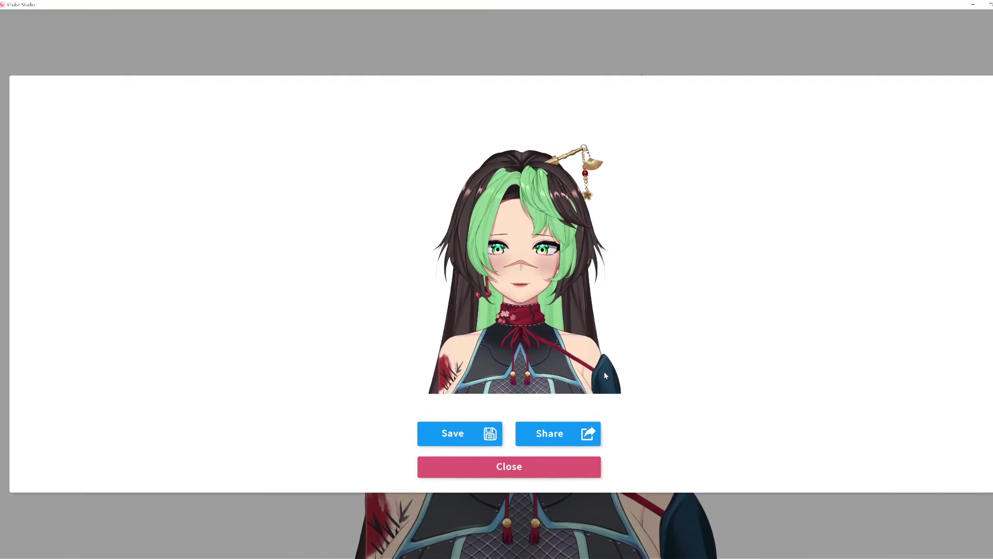
pyautogui.click(472, 440)
pyautogui.click(944, 346)
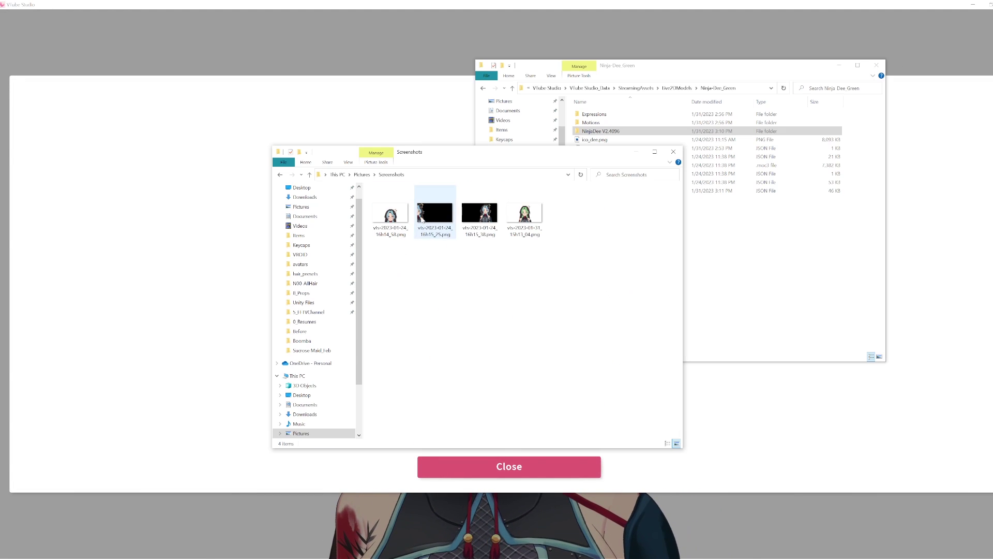
# - Go from Screenshots up to Live2DModels, open Ninja Dee Green, and select ico_dee.png
pyautogui.moveTo(571, 164); pyautogui.dragTo(456, 172)
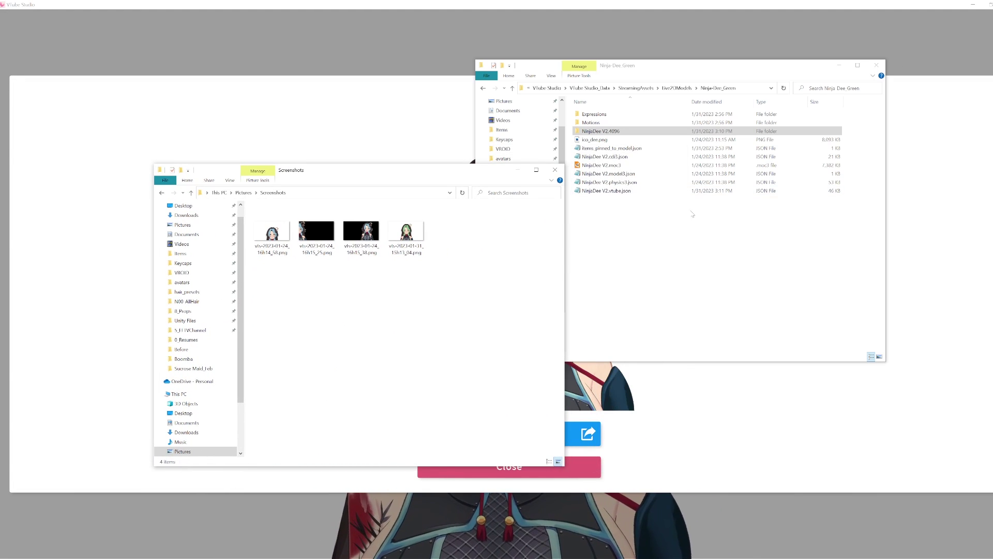
pyautogui.click(676, 87)
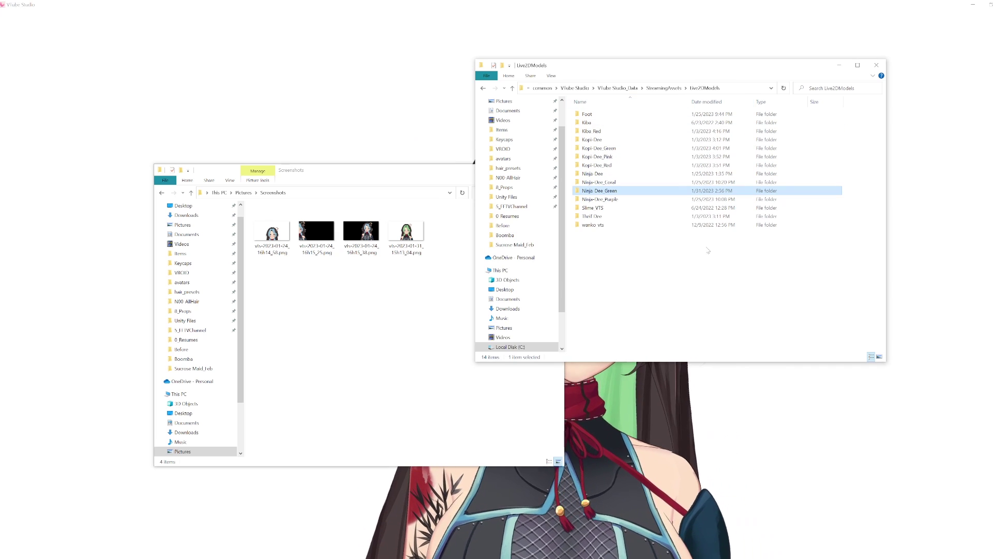
pyautogui.doubleClick(613, 192)
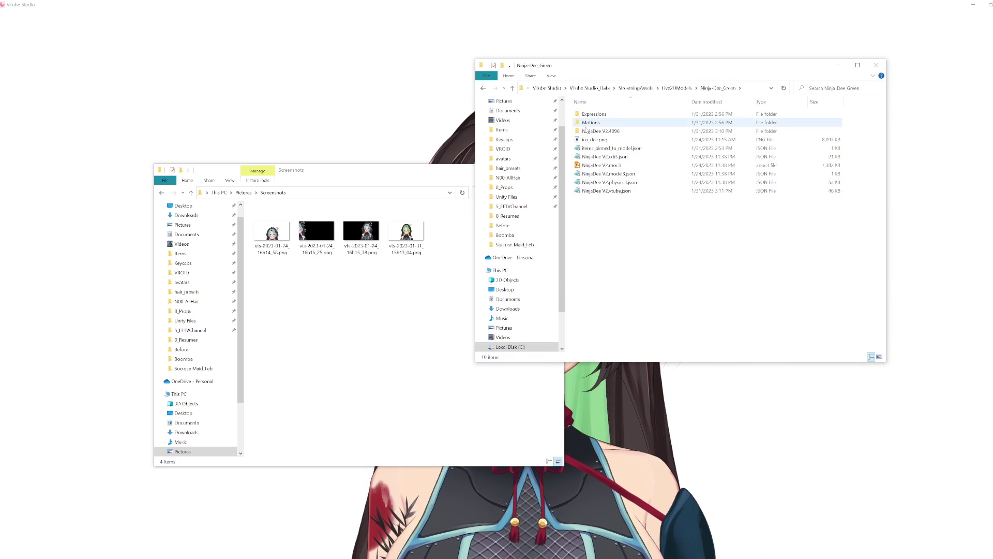
pyautogui.click(602, 142)
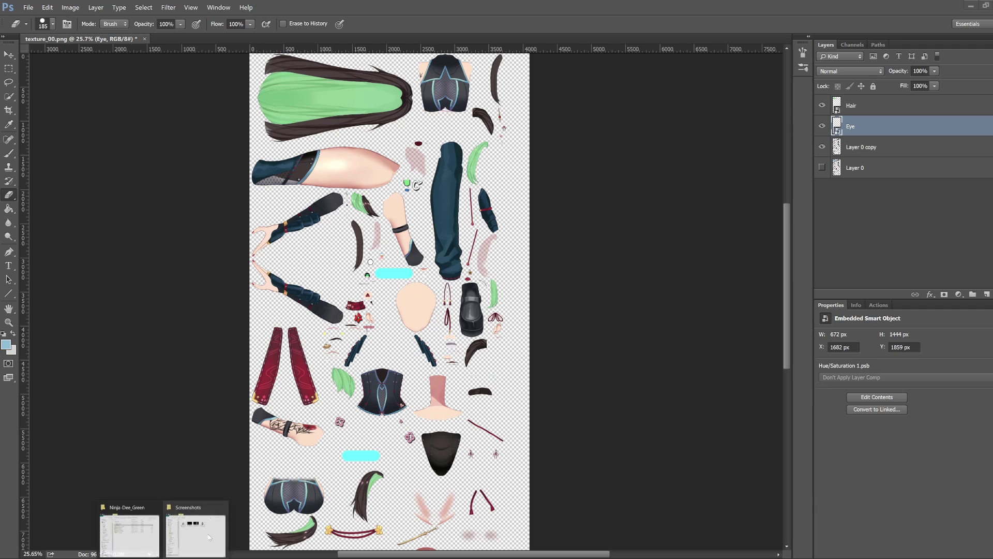
# - Open ico_dee.png from the Ninja Dee Green folder in Photoshop
pyautogui.click(209, 536)
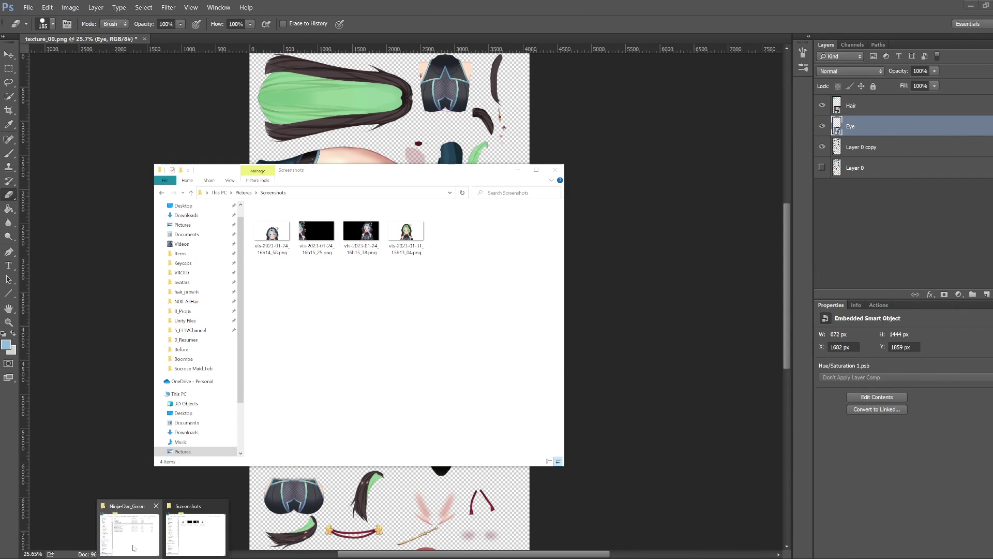
pyautogui.click(131, 533)
pyautogui.moveTo(327, 40); pyautogui.dragTo(327, 39)
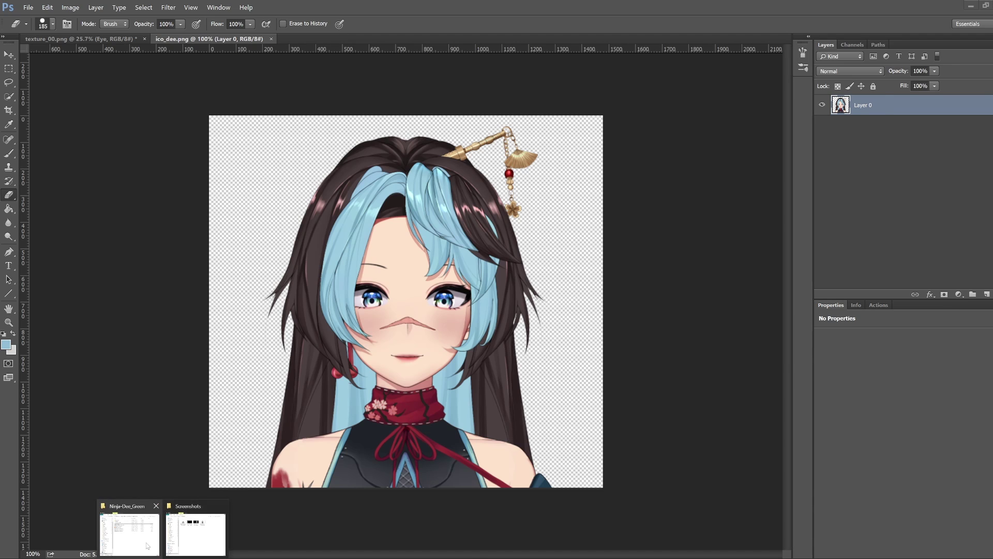
# - Place the green-avatar screenshot from the Screenshots folder onto the icon canvas
pyautogui.click(148, 546)
pyautogui.moveTo(147, 553)
pyautogui.click(195, 522)
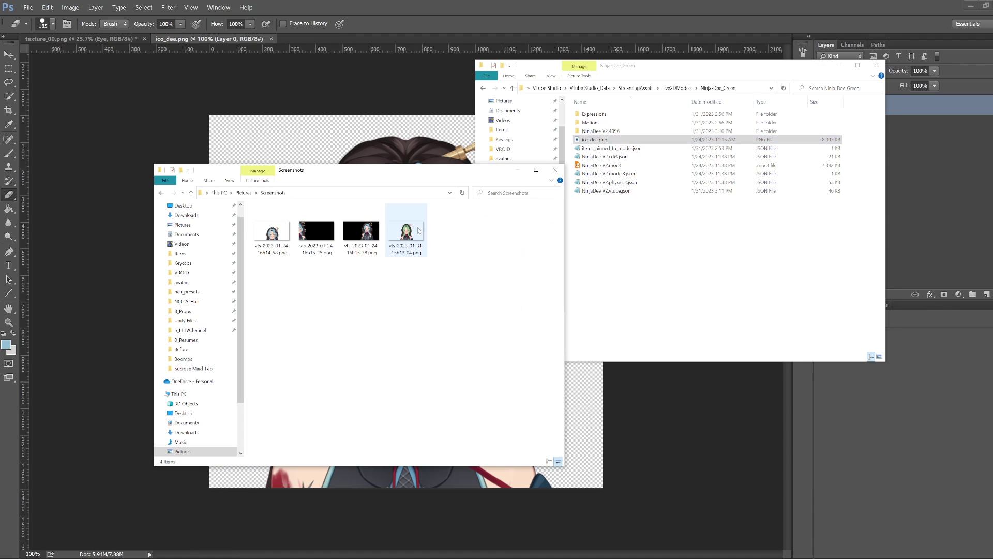
pyautogui.click(402, 128)
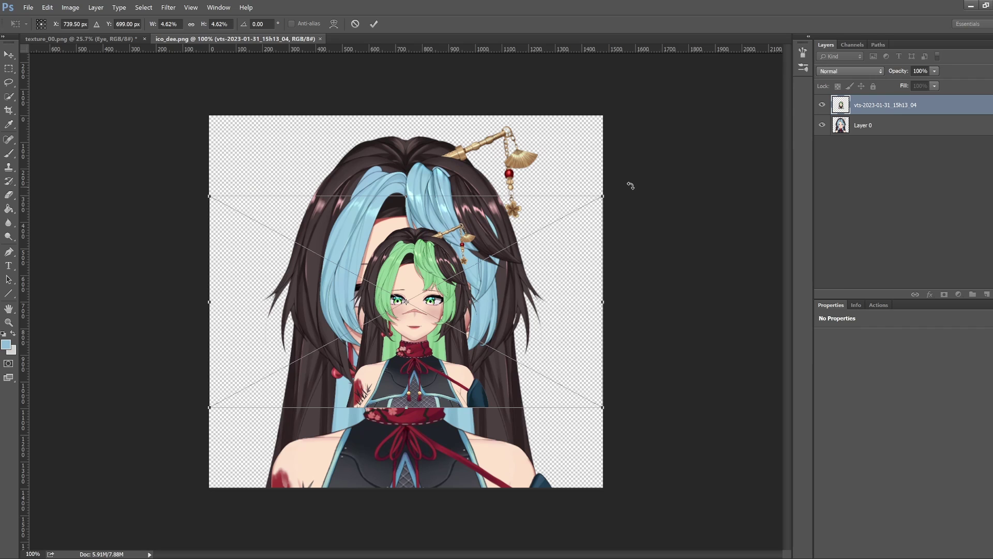
# - Scale and position the screenshot to cover the old portrait, then commit the transform
pyautogui.moveTo(605, 197); pyautogui.dragTo(692, 202)
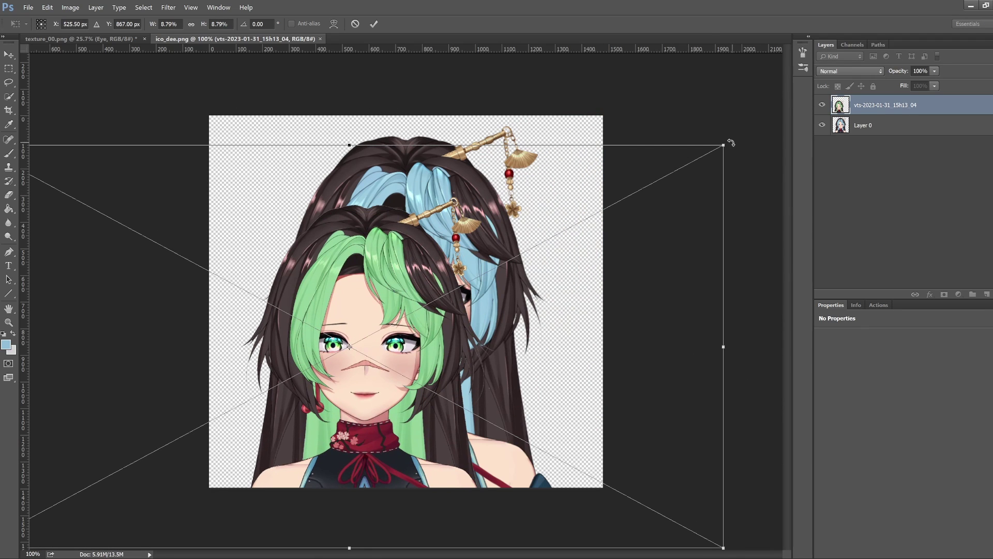
pyautogui.moveTo(724, 144); pyautogui.dragTo(873, 64)
pyautogui.moveTo(703, 228); pyautogui.dragTo(665, 215)
pyautogui.hotkey('ctrl', '0')
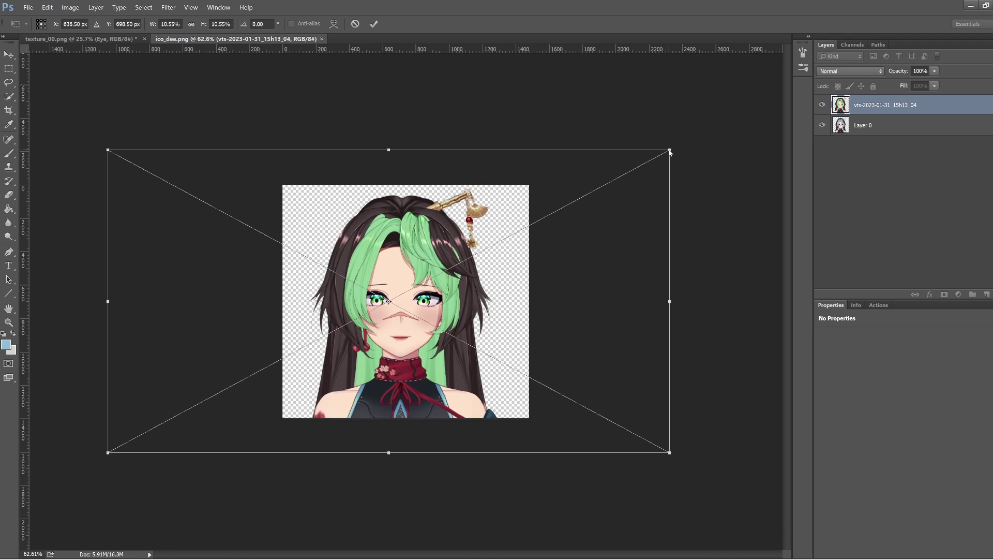
pyautogui.moveTo(670, 147); pyautogui.dragTo(667, 152)
pyautogui.moveTo(625, 208); pyautogui.dragTo(638, 210)
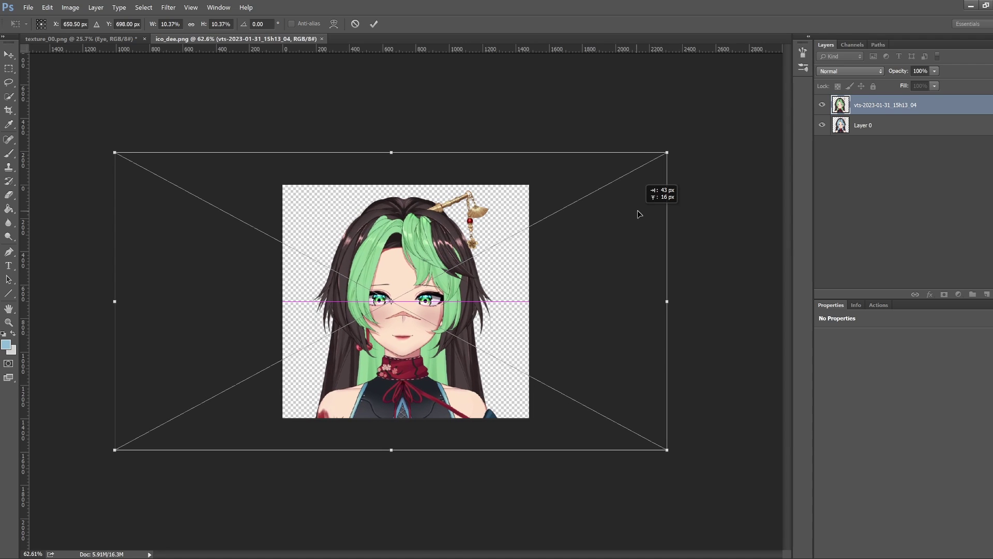
pyautogui.click(374, 24)
pyautogui.press('e')
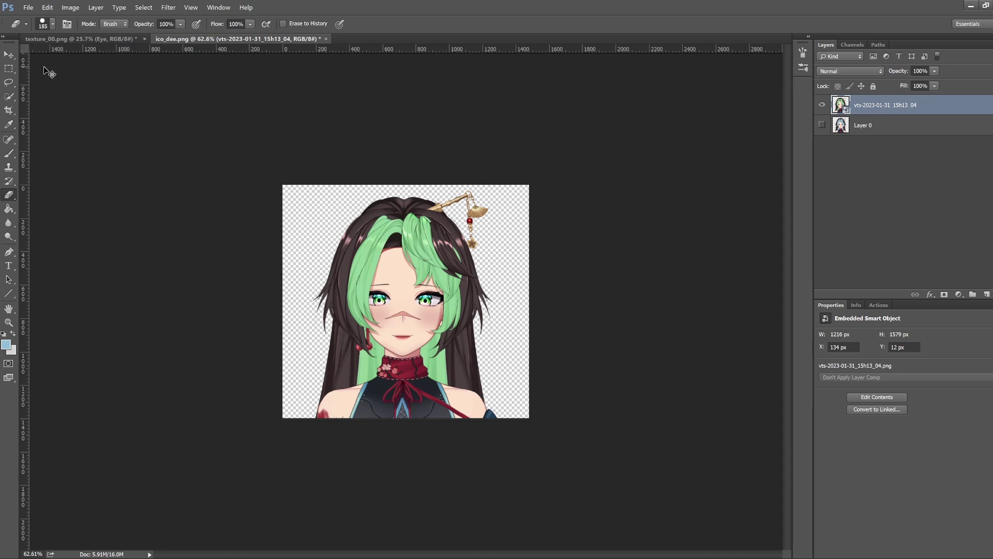
# - Save the new icon as PNG over ico_dee.png, confirming the replacement and PNG options
pyautogui.hotkey('ctrl', 'shift', 's')
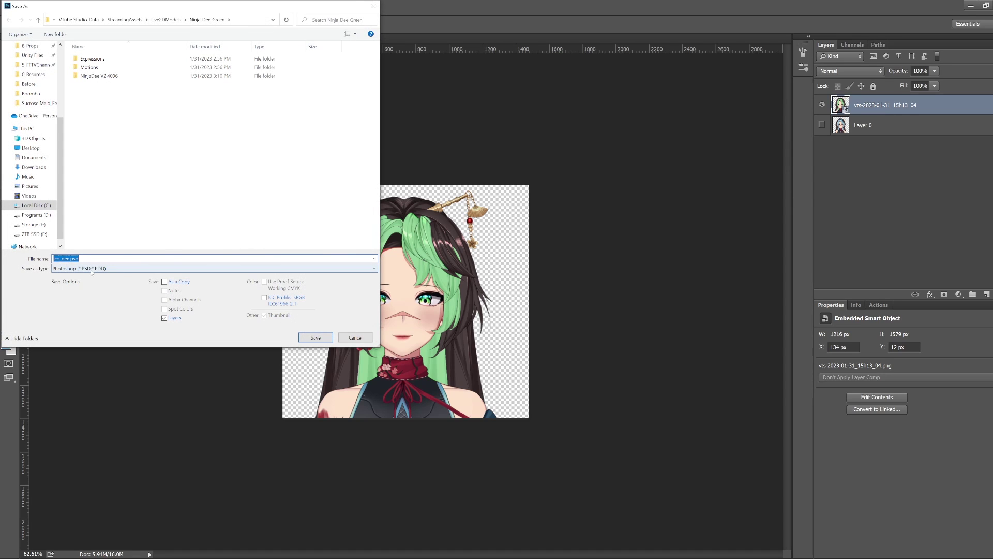
pyautogui.click(92, 269)
pyautogui.click(65, 382)
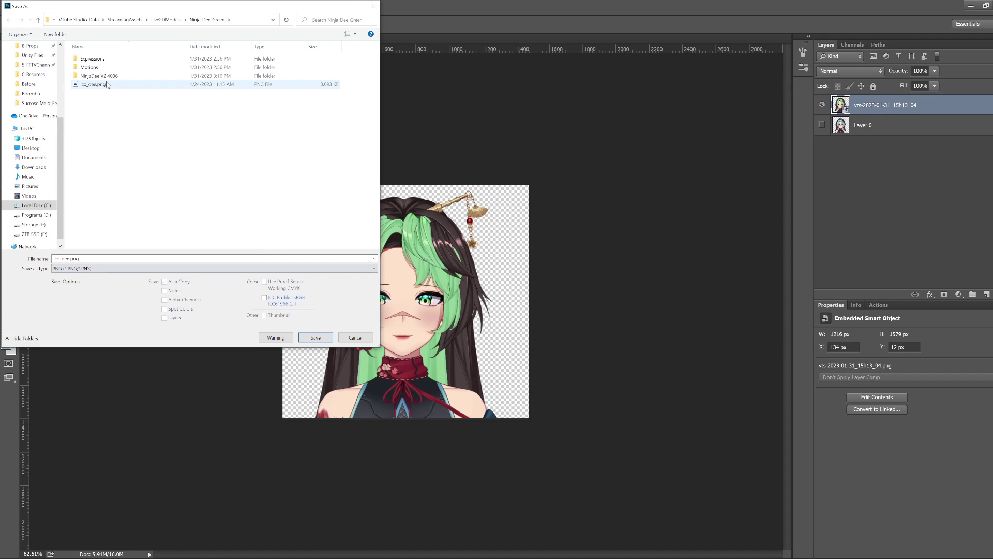
pyautogui.click(315, 338)
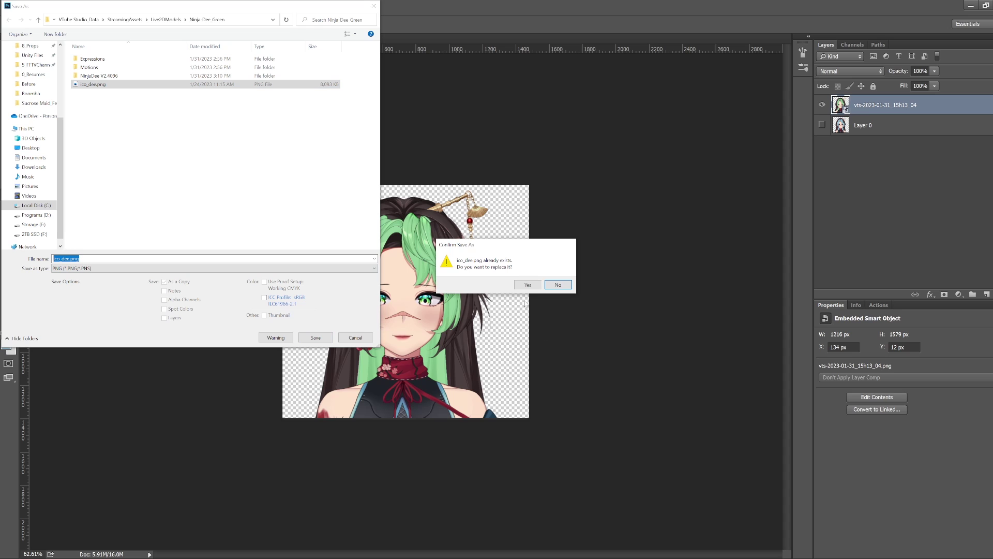
pyautogui.click(528, 284)
pyautogui.click(485, 165)
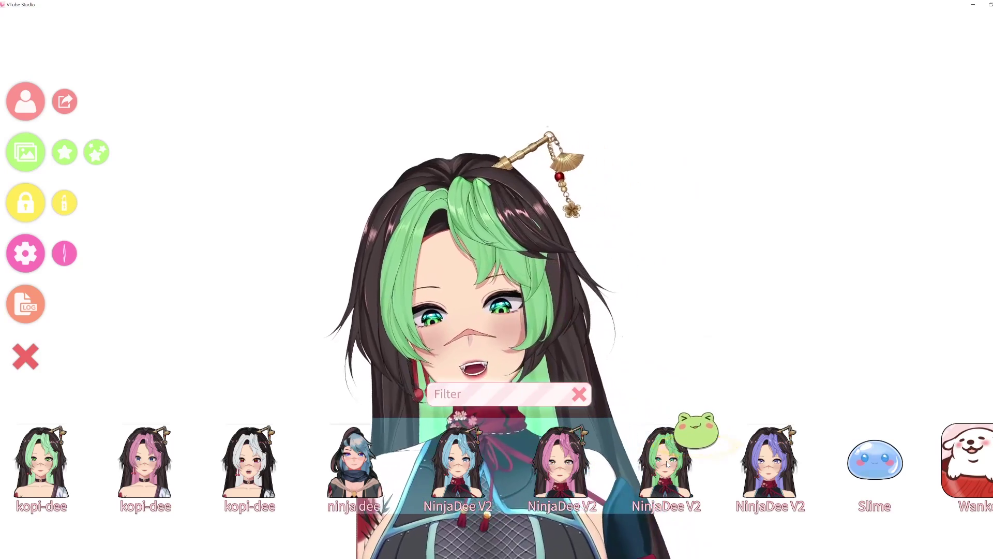
# - Close the model list after checking the green model's refreshed thumbnail
pyautogui.click(546, 276)
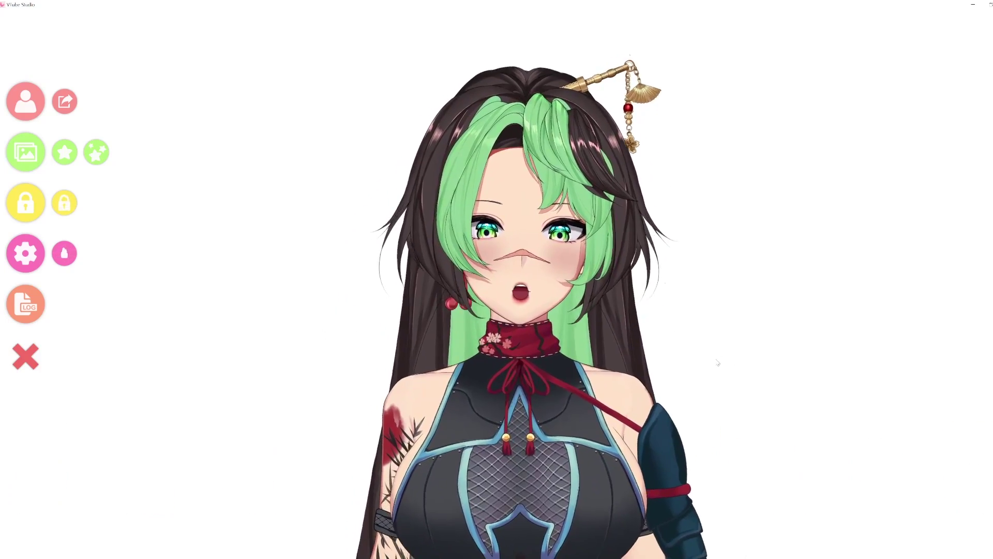